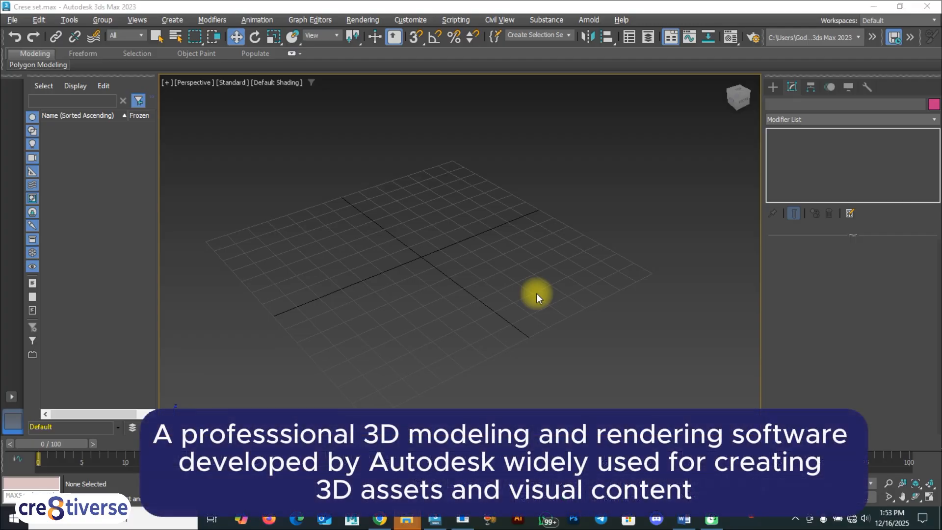
key(F9)
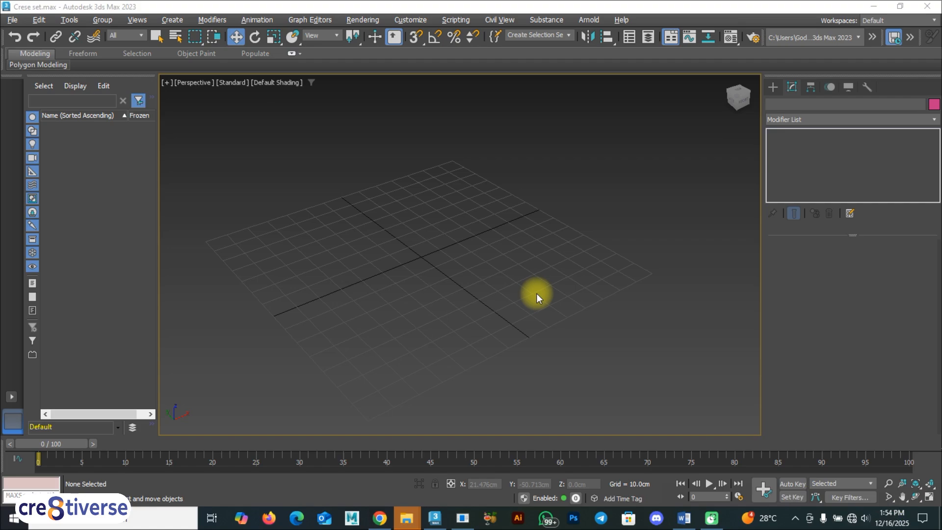
key(F9)
key(F9)
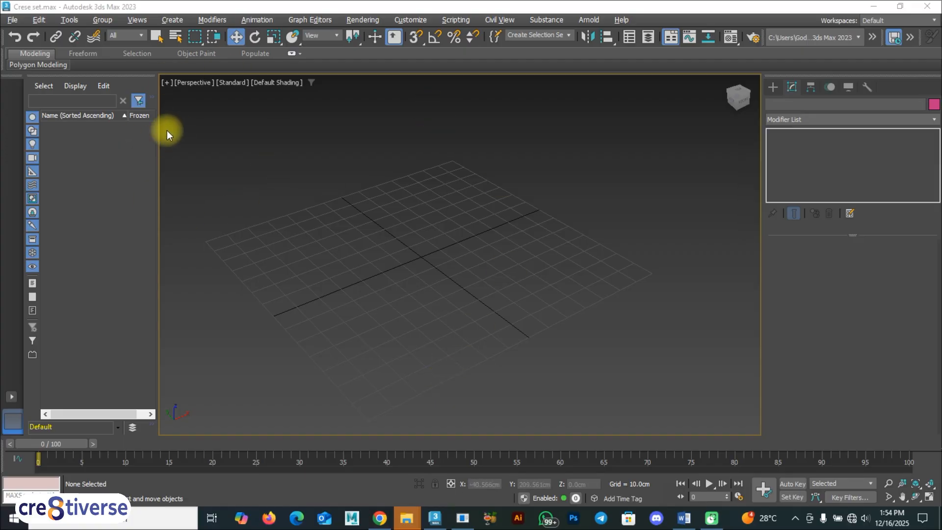
Close the open 3ds Max scene and relaunch 3ds Max 2023 with an empty untitled scene.
click(927, 6)
click(478, 278)
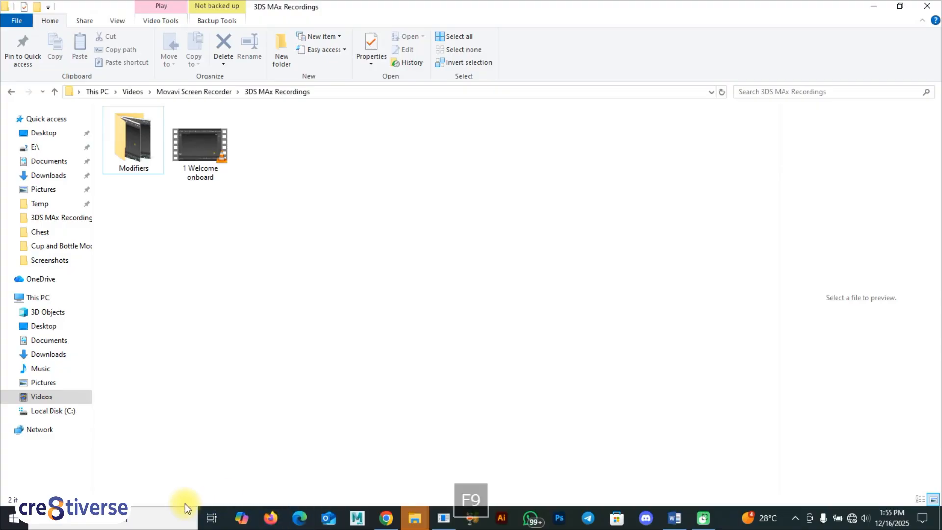
click(121, 524)
text(3ds)
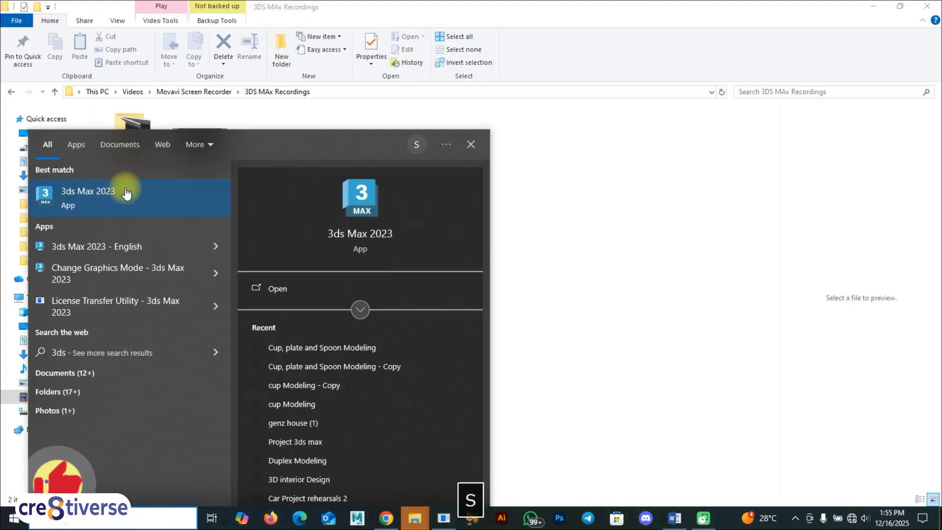
click(113, 201)
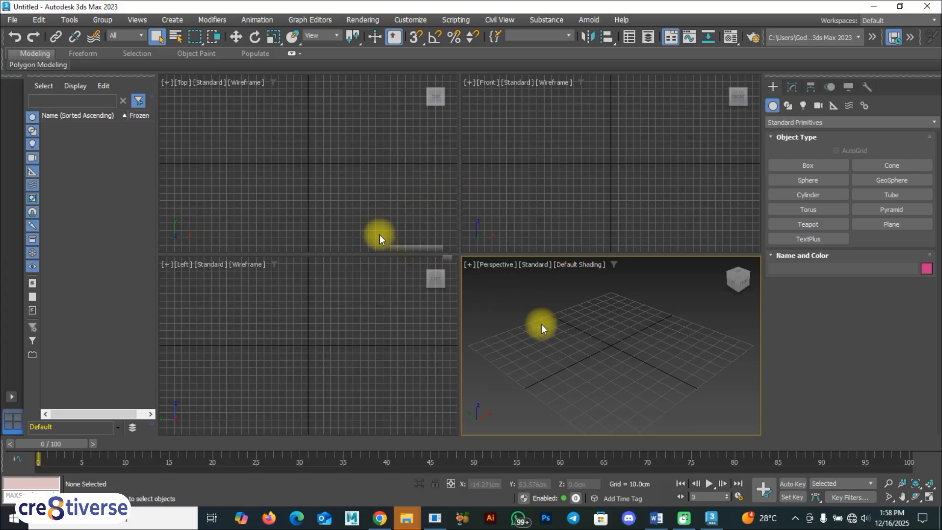
Make the Top, Front, Left and Perspective viewports active one after another, ending with Perspective.
click(369, 196)
click(358, 331)
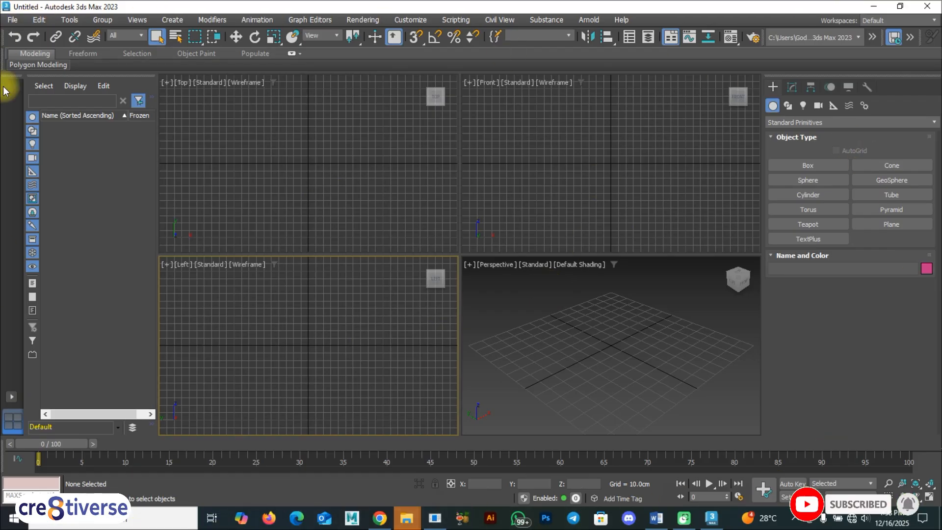
key(F9)
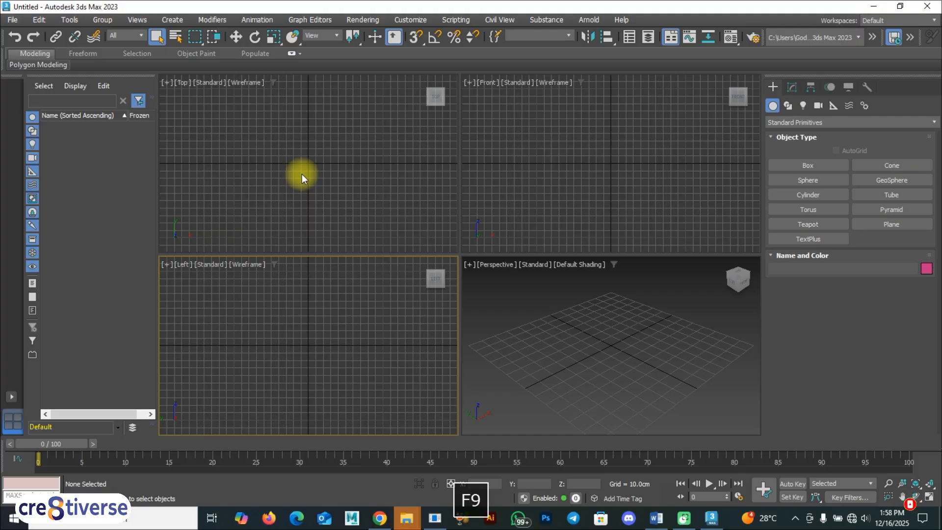
click(537, 322)
click(349, 183)
click(593, 160)
click(354, 325)
click(576, 327)
click(570, 194)
click(263, 179)
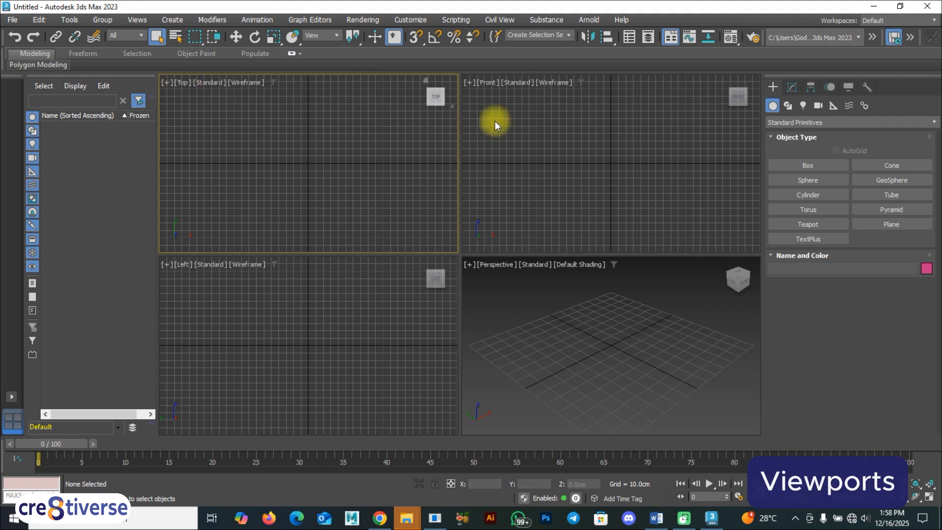
click(540, 131)
click(217, 331)
click(652, 362)
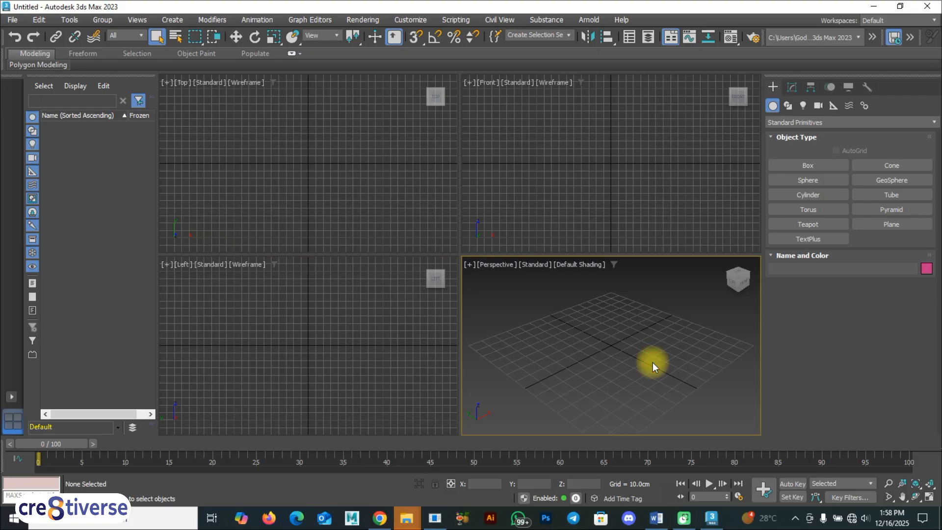
key(F9)
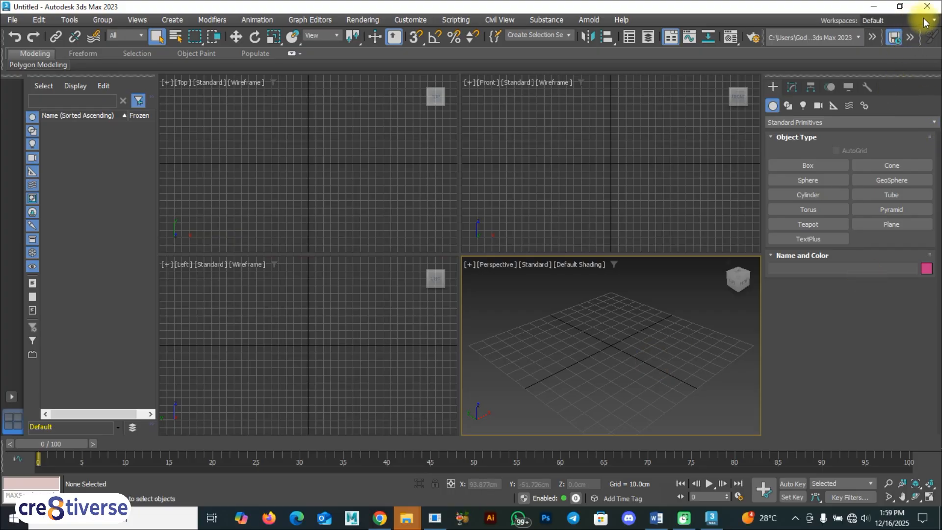
Try the Alt Menu and Toolbar and Main Toolbar - modular workspaces, and return to the Default workspace.
click(905, 20)
click(897, 45)
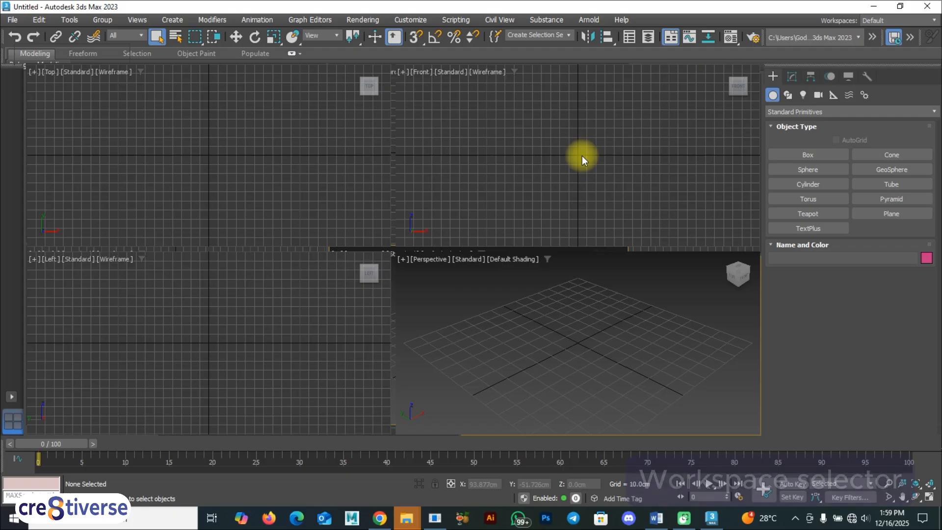
click(913, 19)
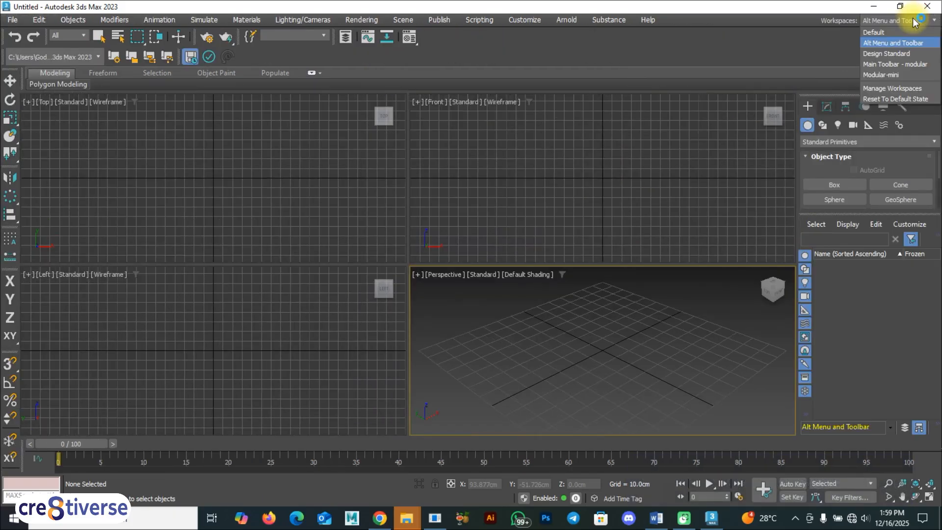
click(891, 64)
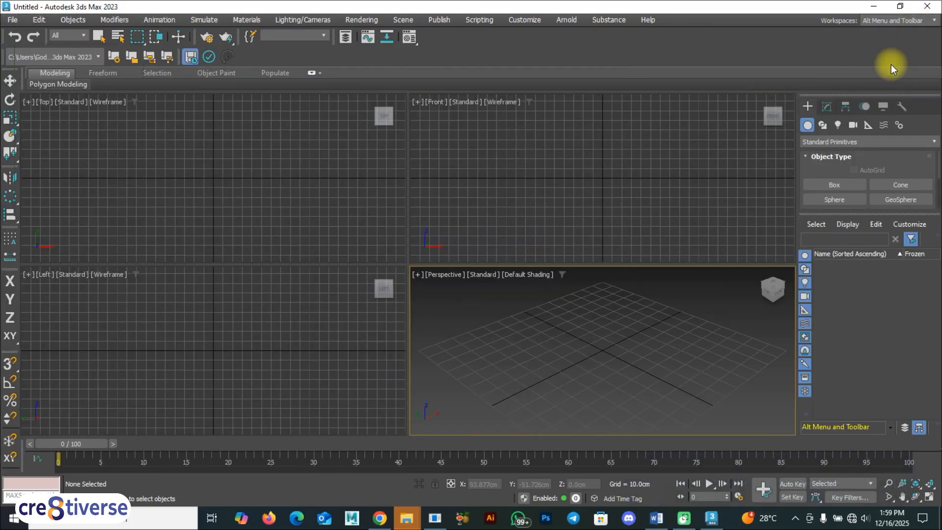
key(F9)
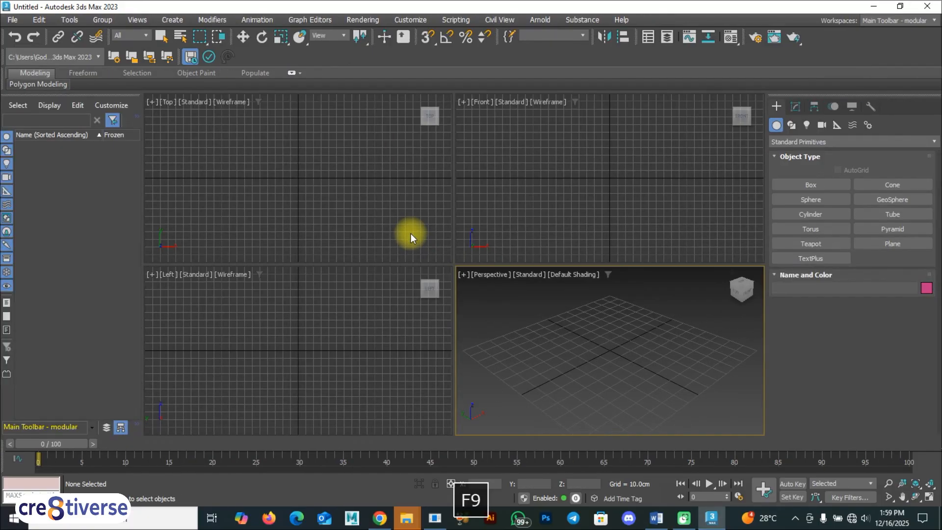
click(907, 20)
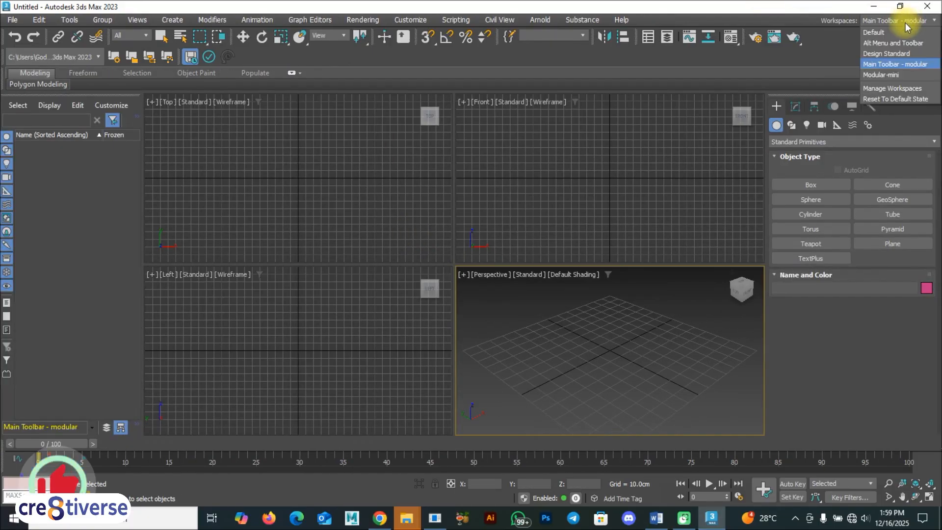
click(881, 32)
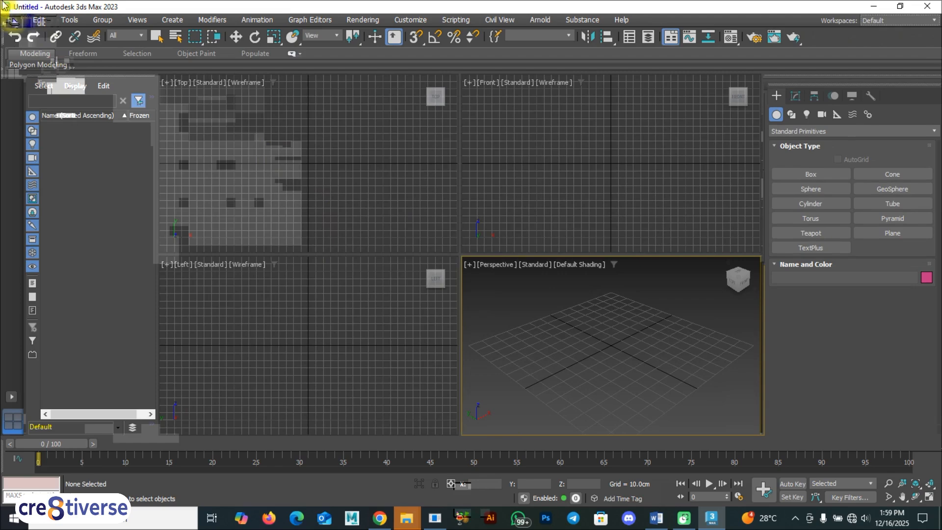
click(40, 21)
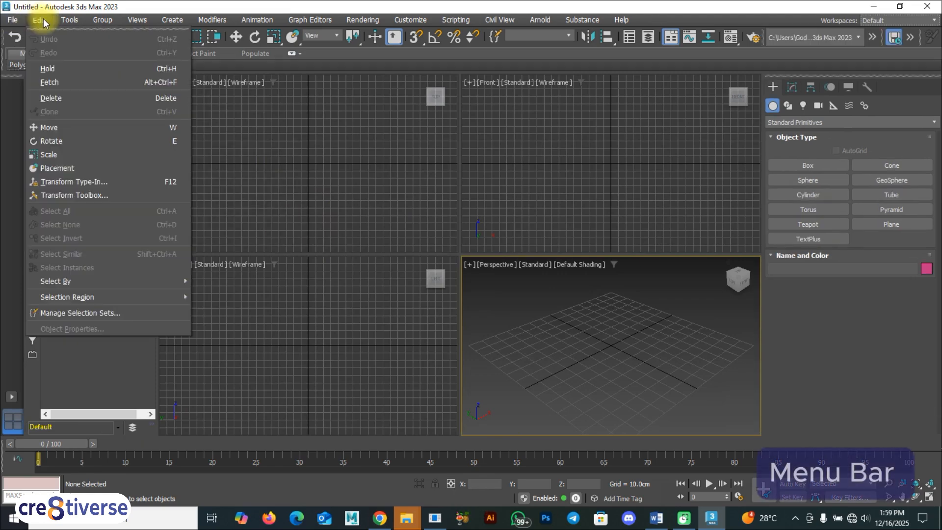
click(71, 21)
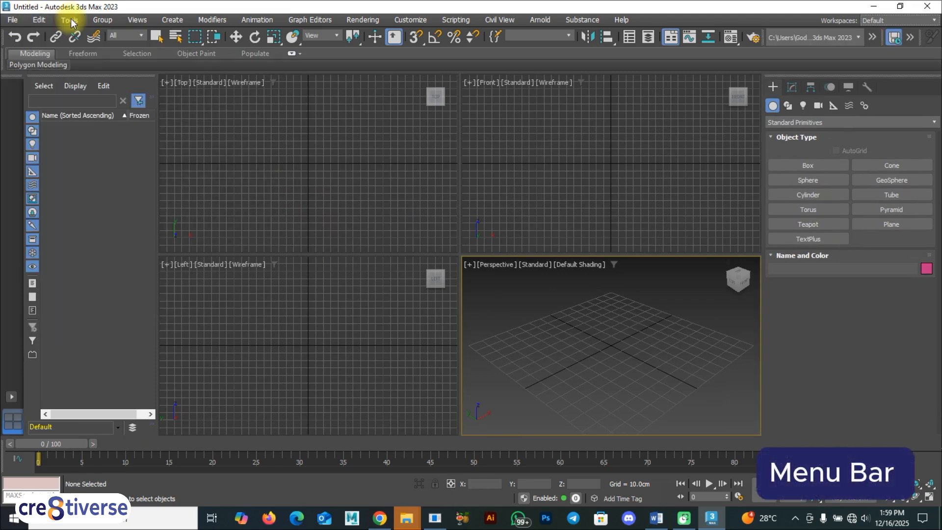
click(106, 21)
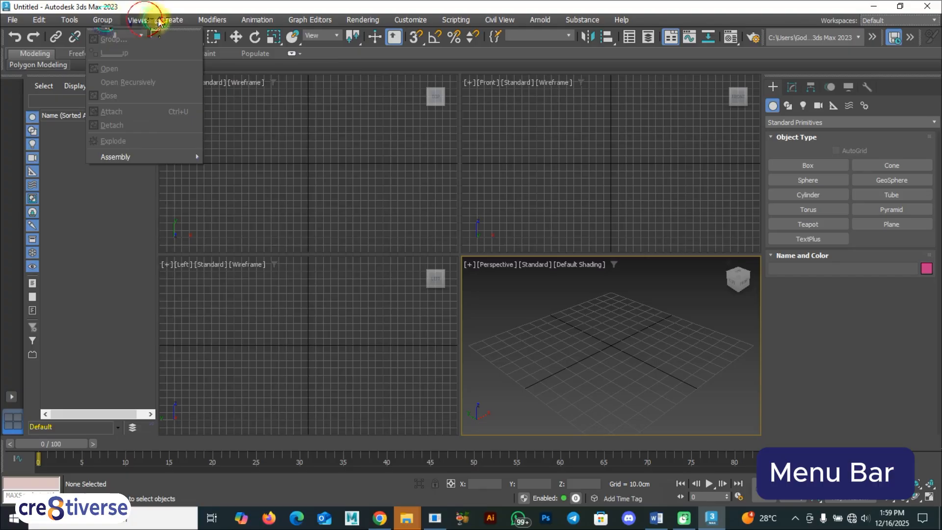
mouse_move(250, 23)
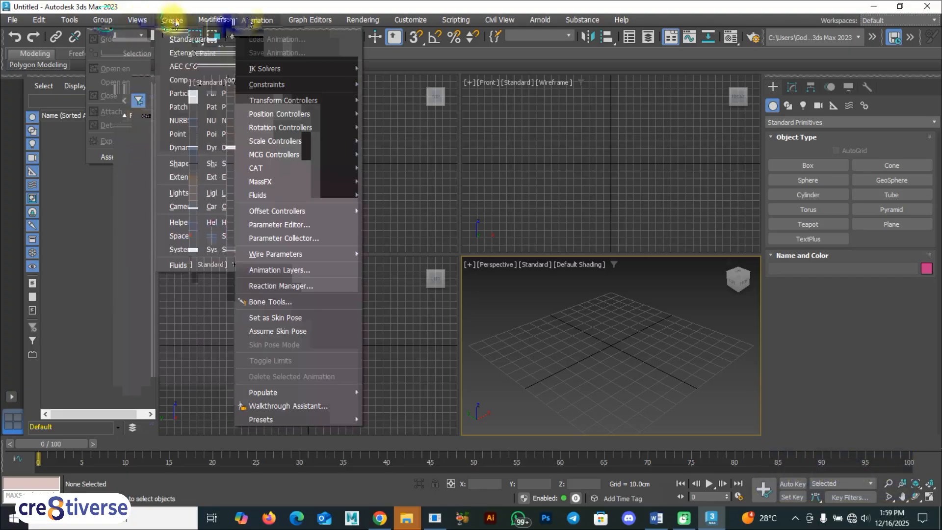
click(445, 139)
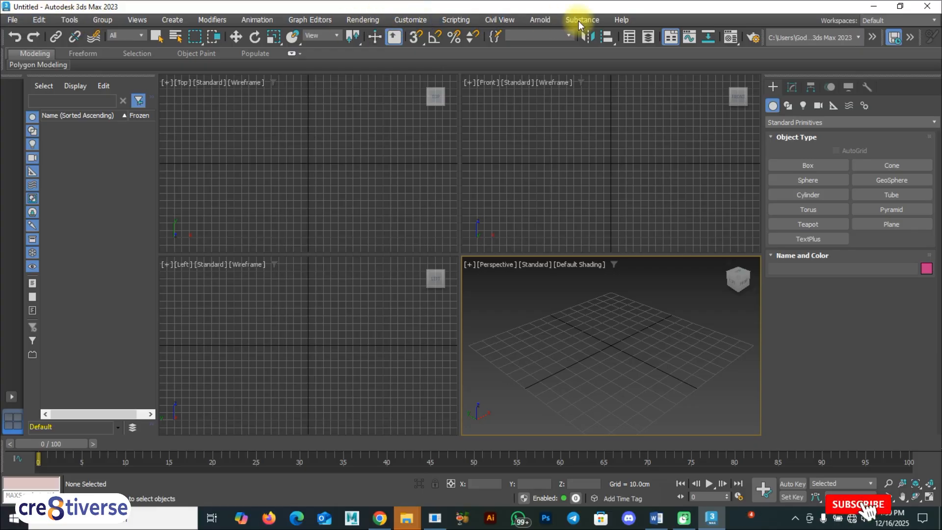
click(598, 21)
click(622, 20)
click(399, 152)
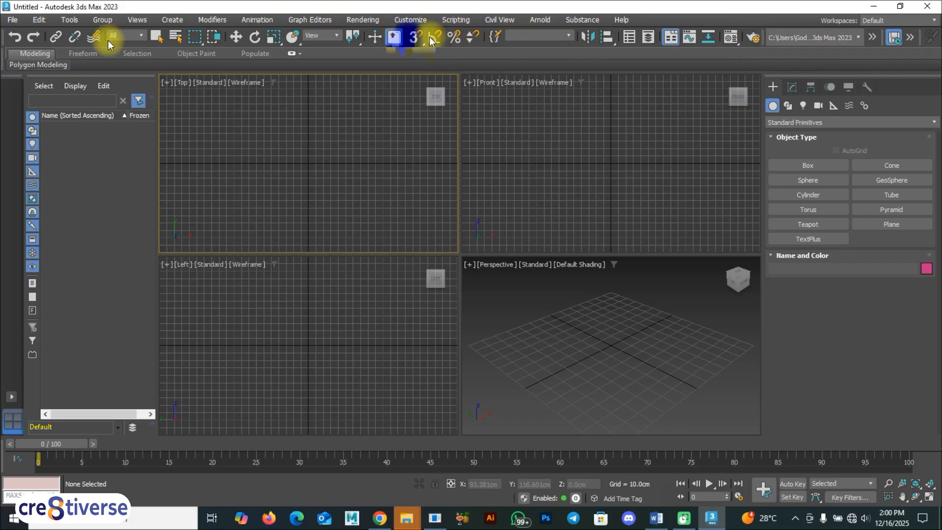
key(F9)
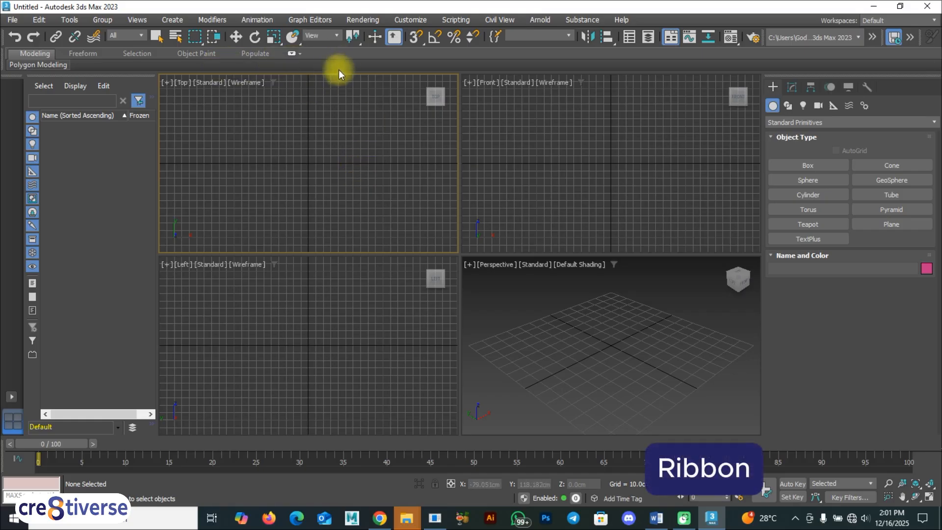
Expand the ribbon and create a box about 30 cm long, 47 cm wide and 33 cm high in the Perspective viewport.
click(293, 53)
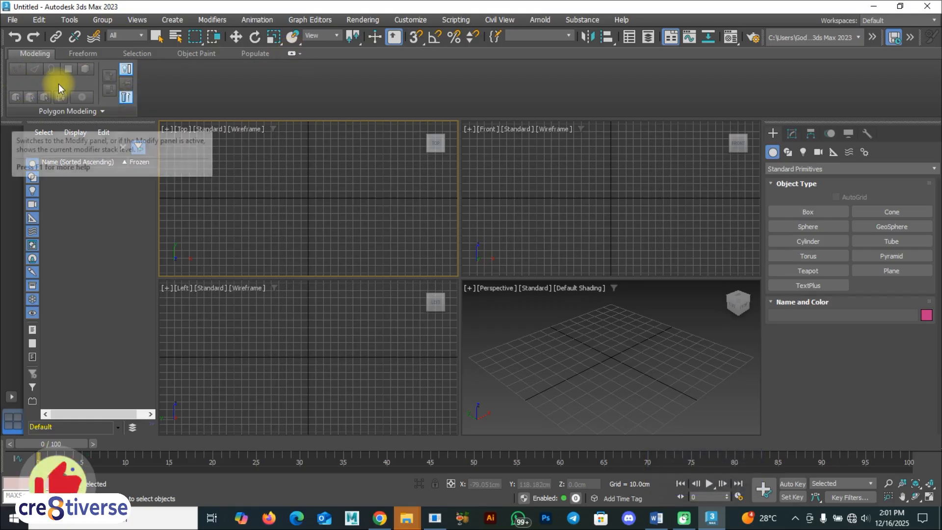
click(832, 211)
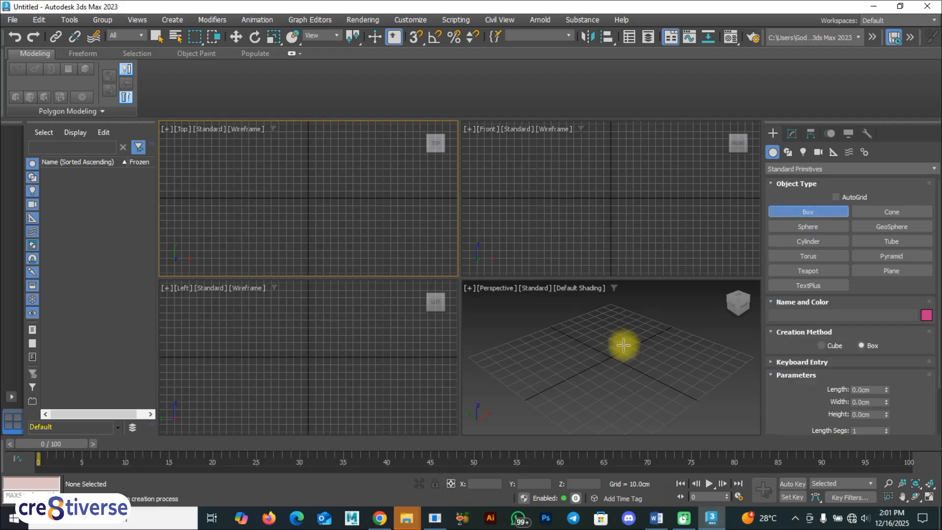
drag(631, 343, 606, 380)
click(602, 346)
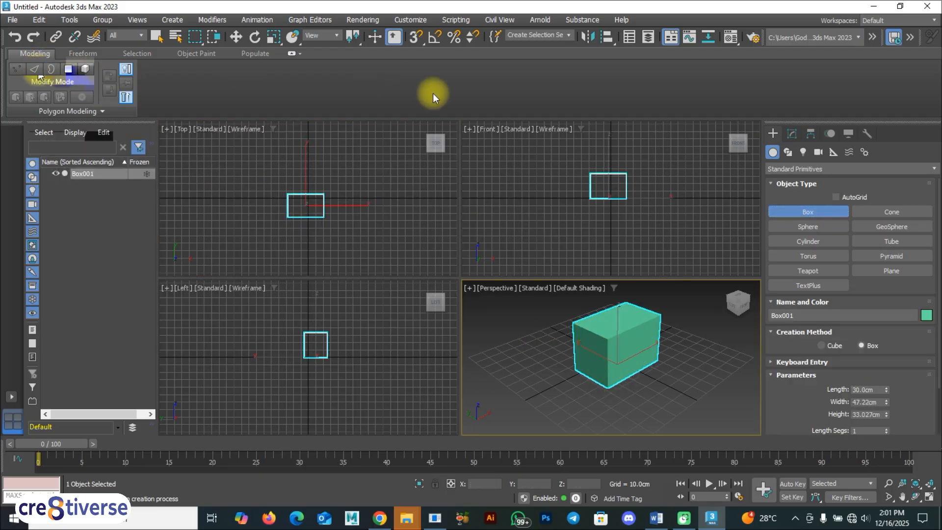
right_click(648, 348)
Convert the box to a NURBS surface and close the floating NURBS toolbox.
right_click(649, 350)
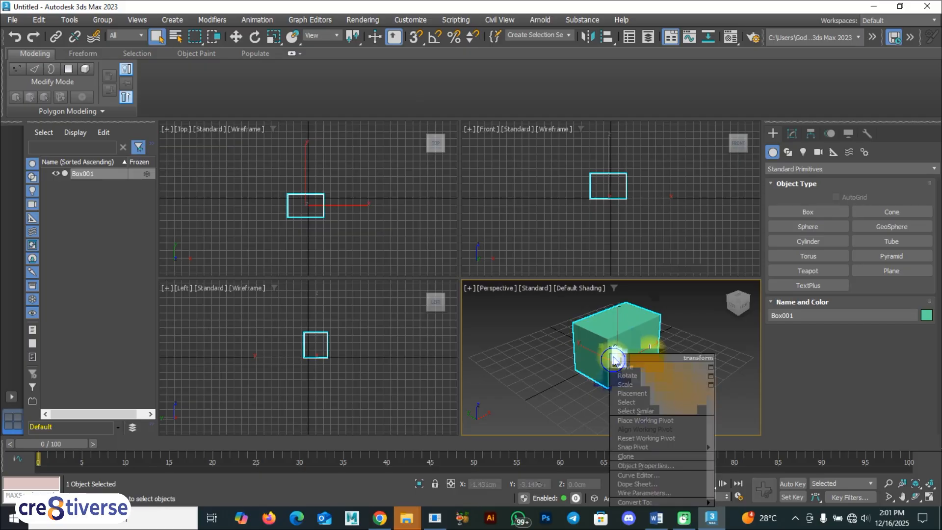
mouse_move(650, 502)
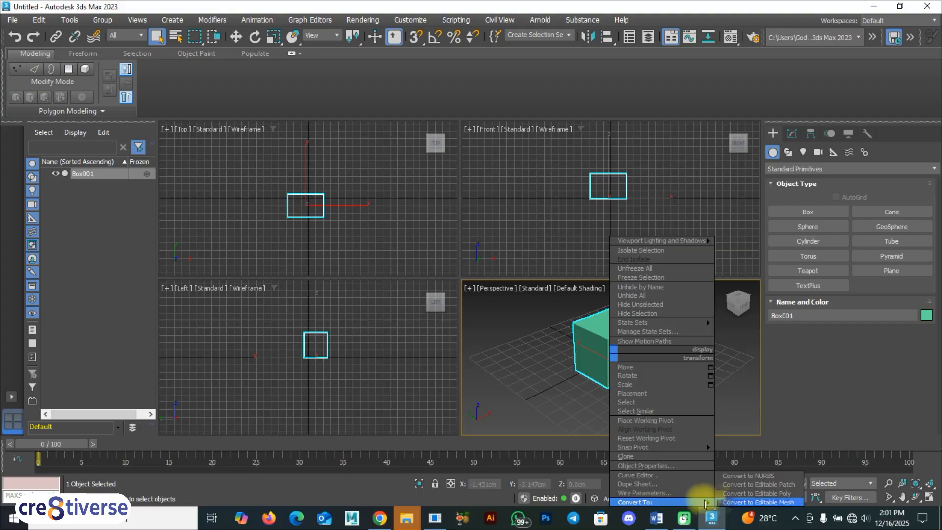
click(738, 474)
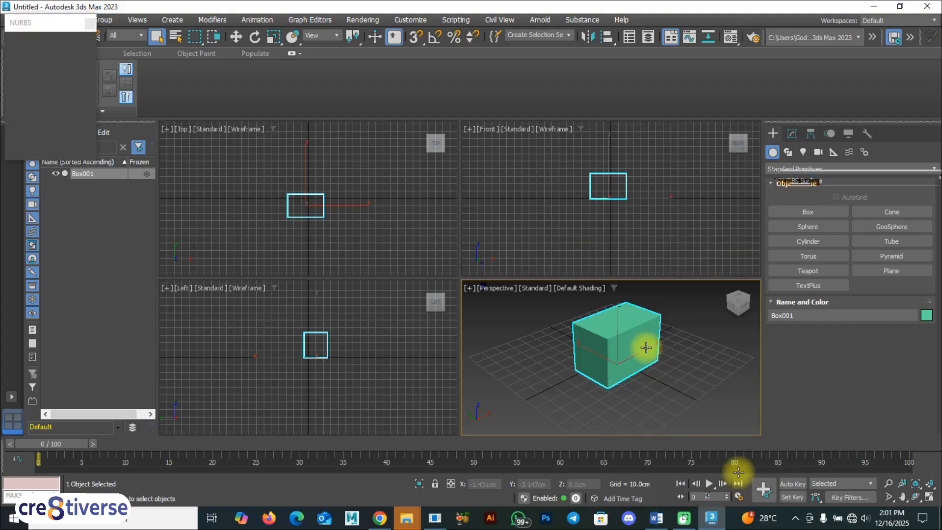
drag(37, 23, 38, 60)
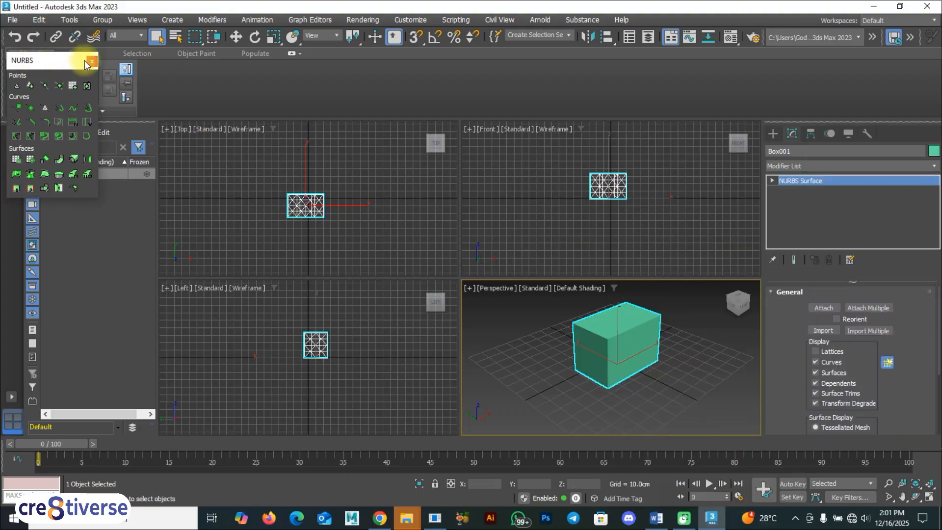
click(91, 60)
Convert the NURBS box to an editable mesh.
right_click(599, 325)
mouse_move(674, 475)
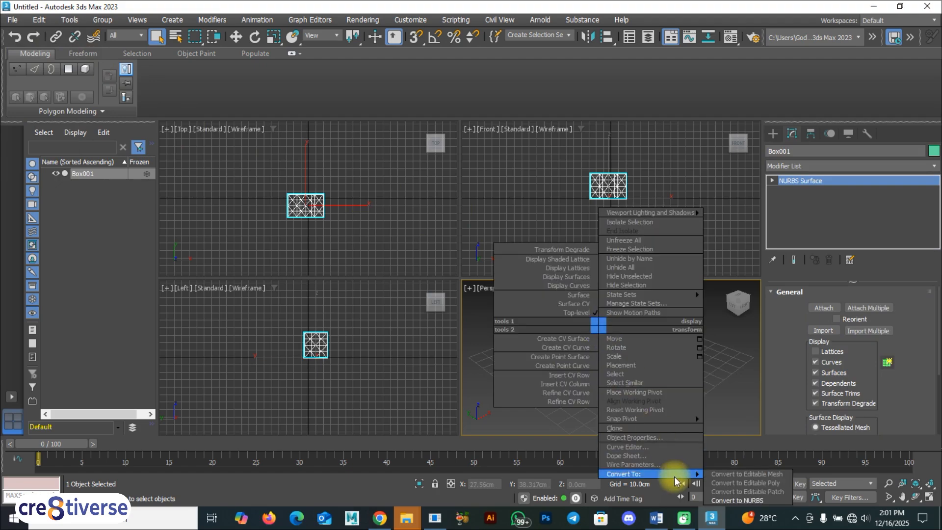
click(736, 474)
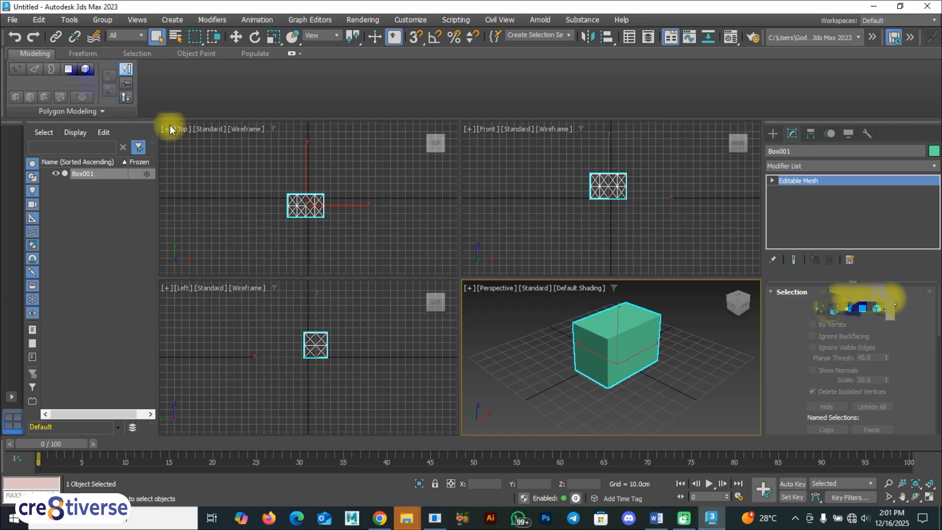
Enter vertex editing on the mesh, collapse the ribbon, and delete the vertex at the box's near upper corner.
key(1)
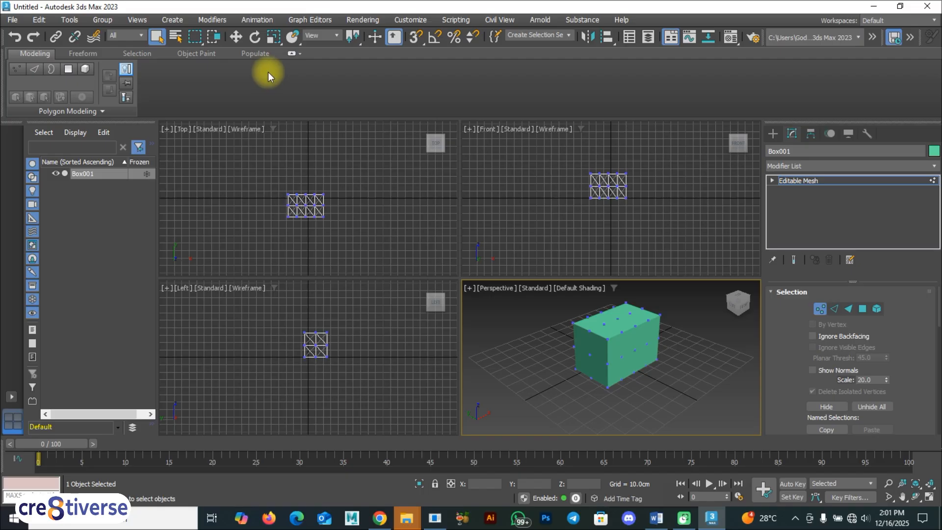
click(293, 53)
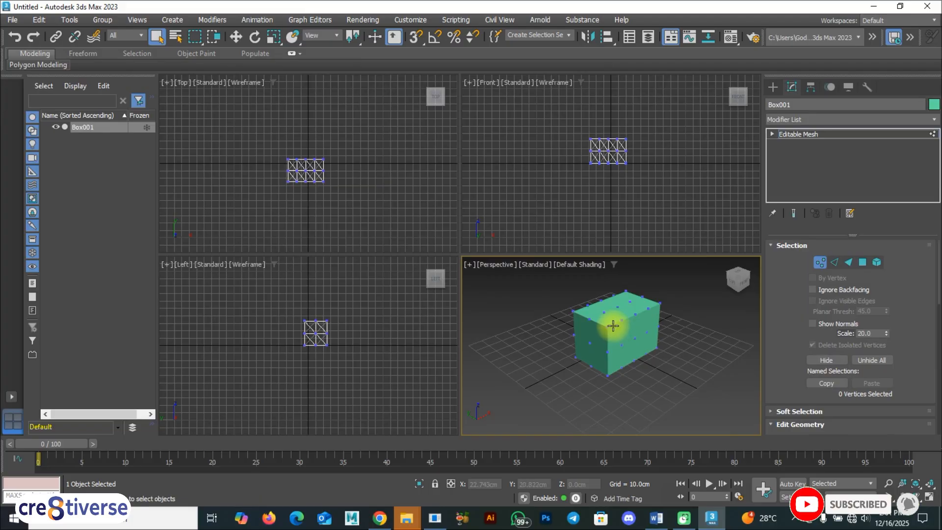
key(w)
click(615, 325)
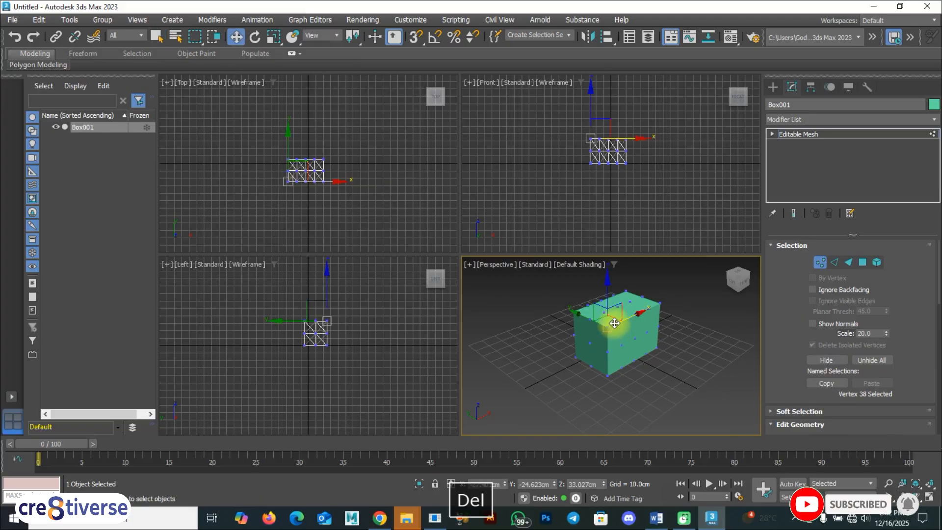
key(Delete)
key(F9)
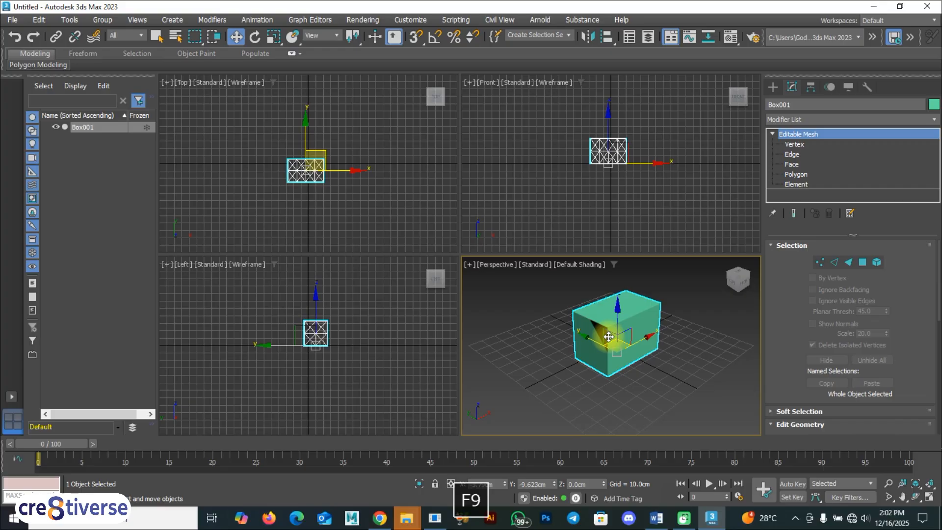
Delete the edited box from the scene.
key(Home)
key(Delete)
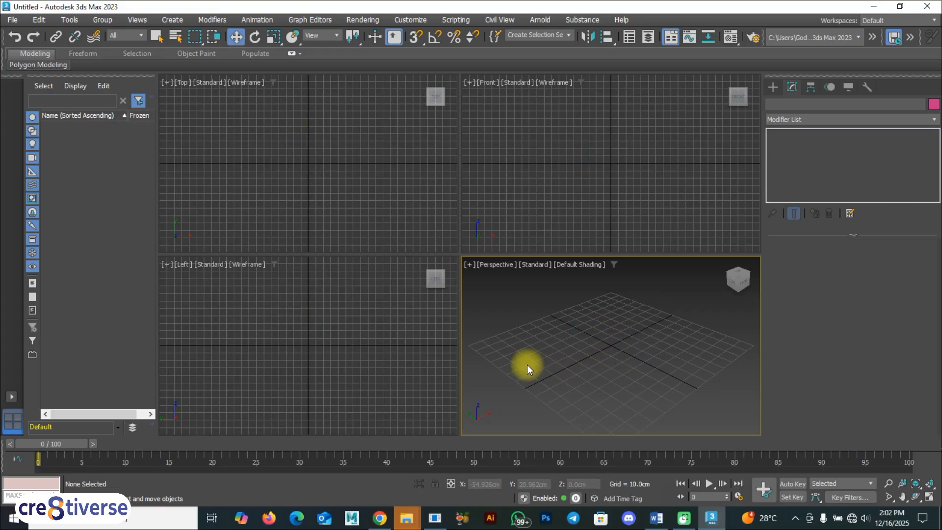
key(F9)
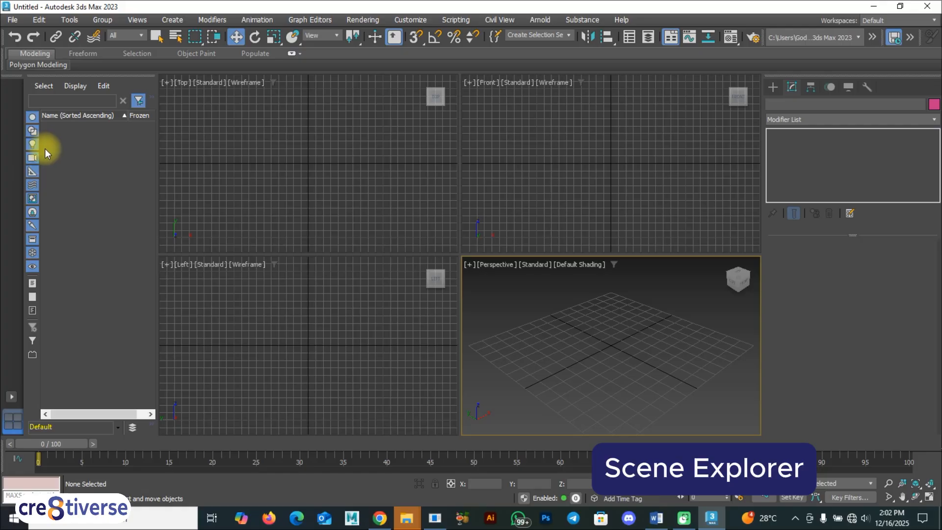
Open the floating Scene Explorer, reposition its window, and close it.
click(630, 38)
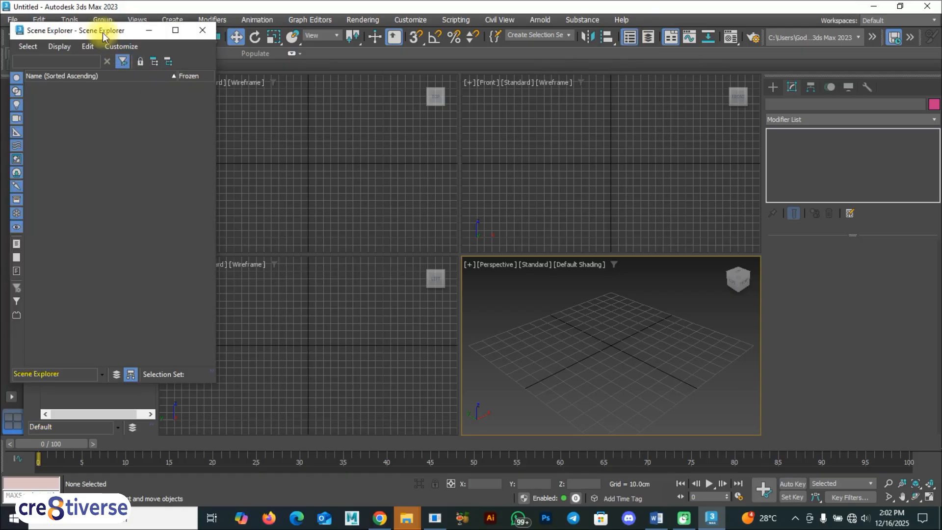
drag(106, 37, 148, 141)
click(250, 137)
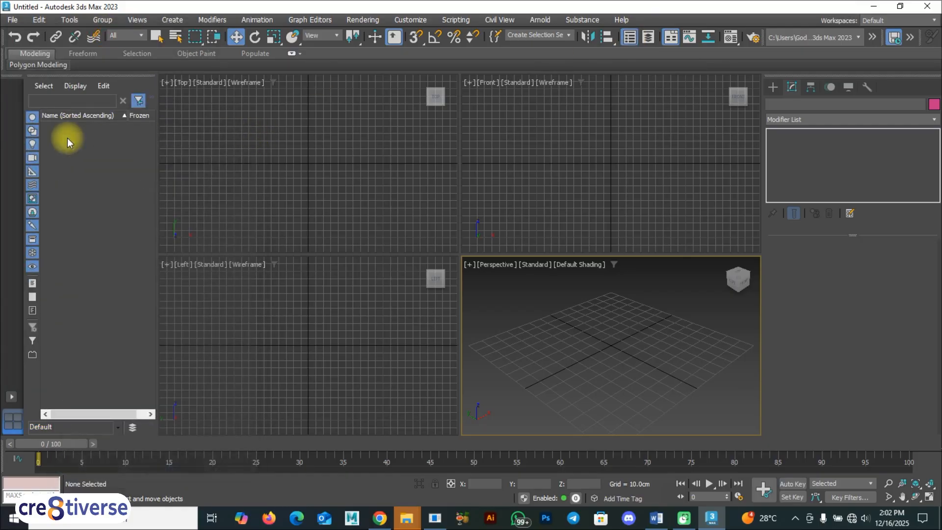
Create a box about 20 cm long, 43 cm wide and 29 cm high in the Perspective viewport.
click(773, 88)
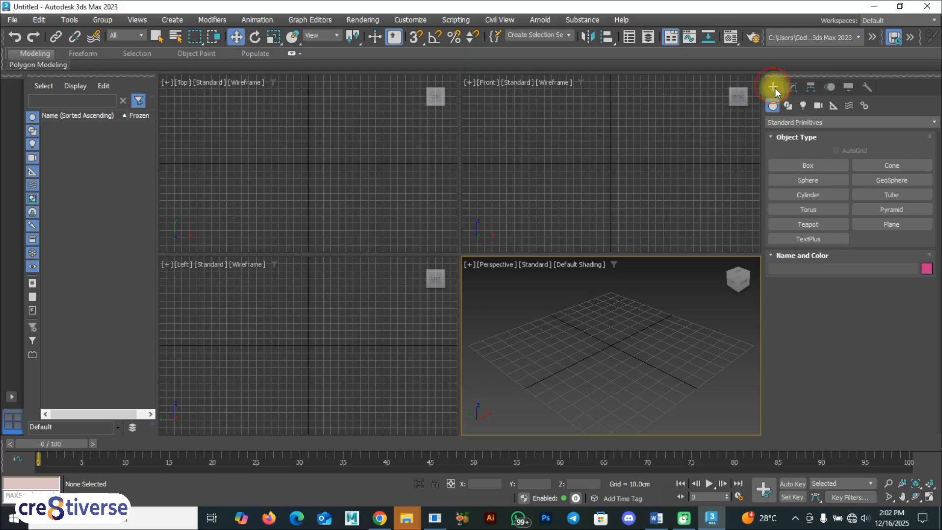
click(808, 165)
drag(621, 314, 598, 341)
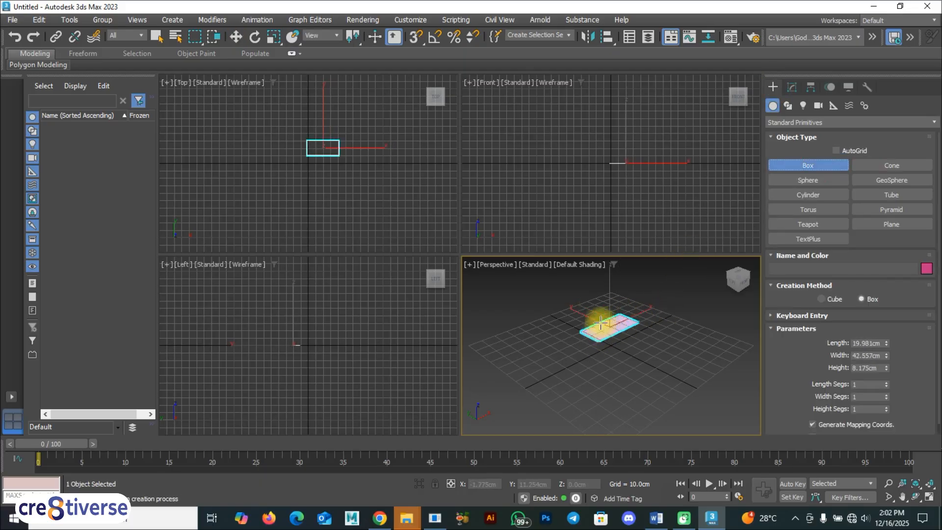
click(595, 303)
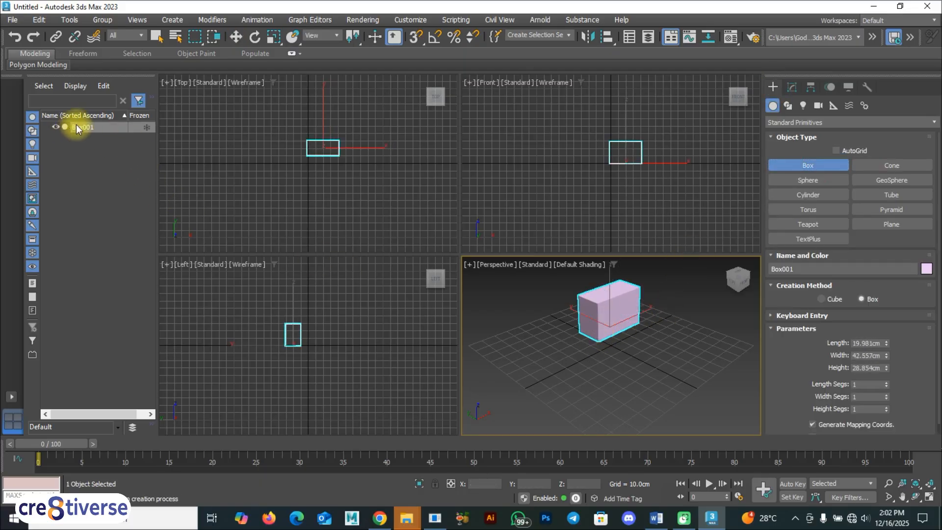
Create a sphere of about 3 cm radius and a cone on opposite sides of the box in the Perspective viewport.
click(808, 180)
drag(524, 368, 508, 362)
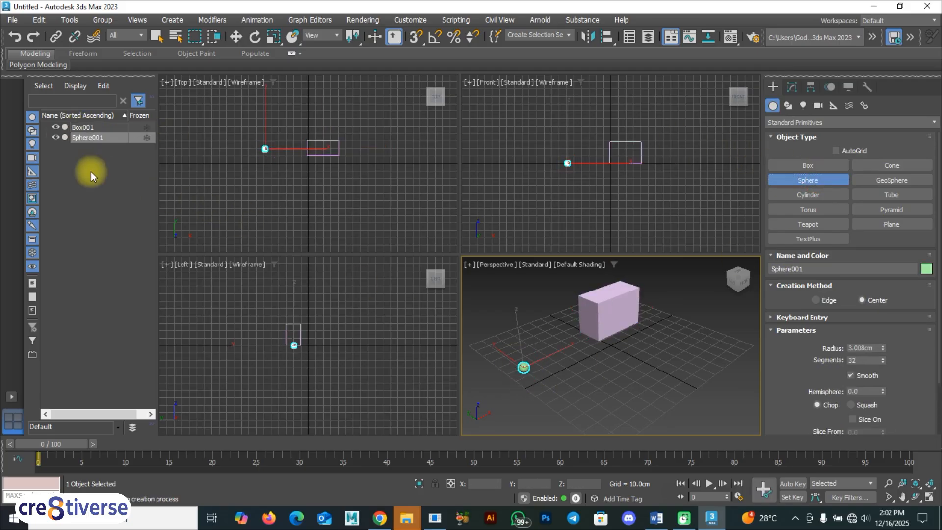
click(898, 169)
drag(659, 350, 664, 359)
click(664, 313)
click(666, 334)
Create a cylinder about 12 cm in radius and 31 cm high, and beside it a teapot of about 7.6 cm radius.
click(817, 193)
drag(616, 358, 617, 381)
click(617, 332)
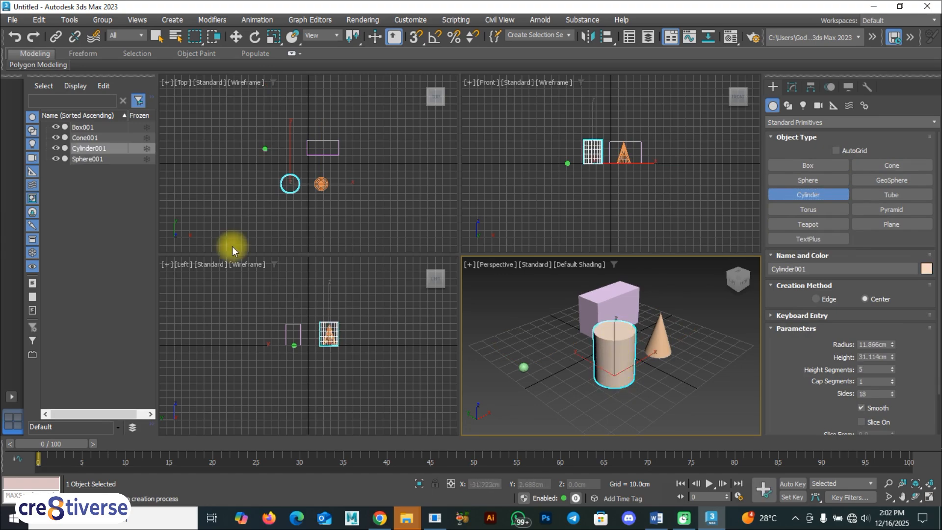
click(823, 226)
drag(579, 385, 572, 374)
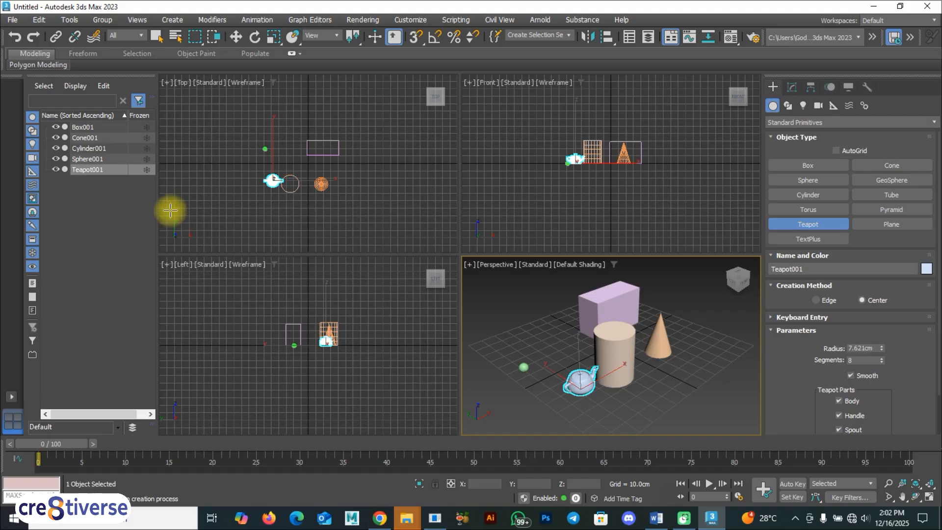
Widen the docked Scene Explorer and toggle the box's visibility off and on.
drag(156, 206, 215, 206)
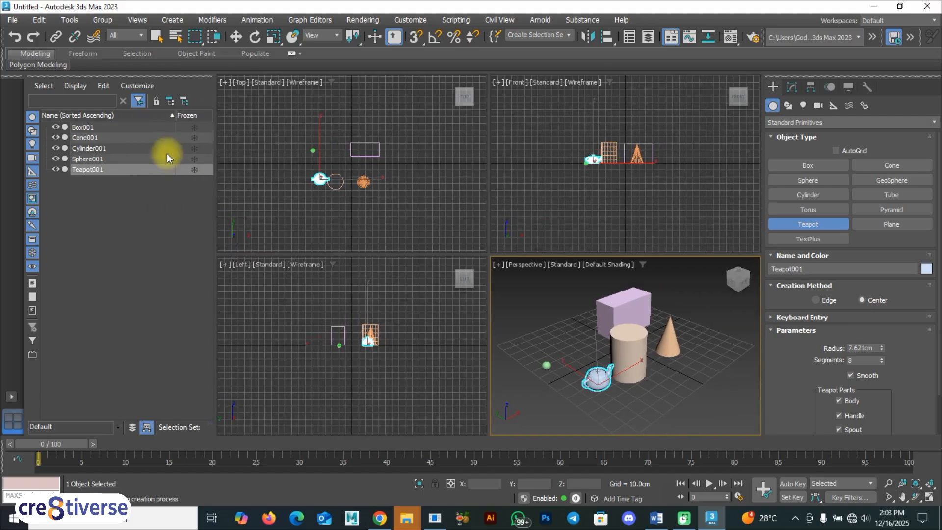
click(56, 129)
click(56, 128)
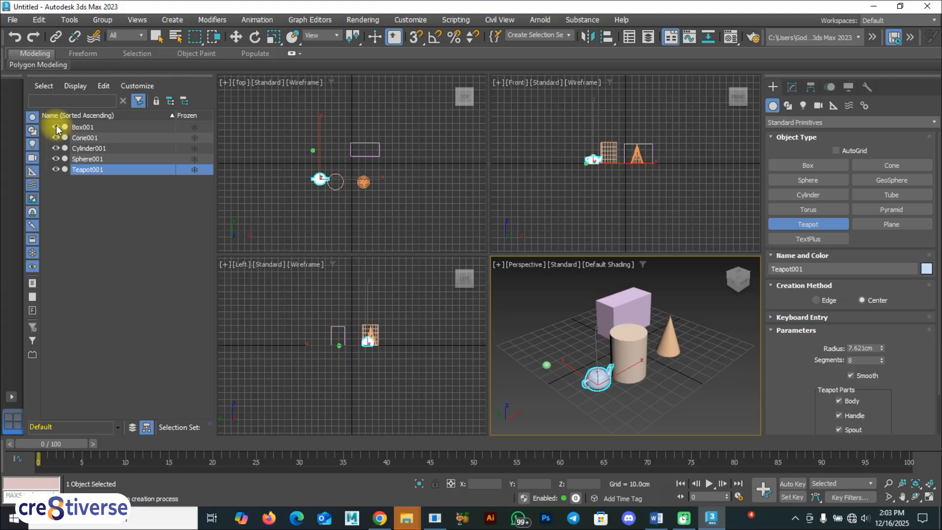
click(57, 128)
click(56, 128)
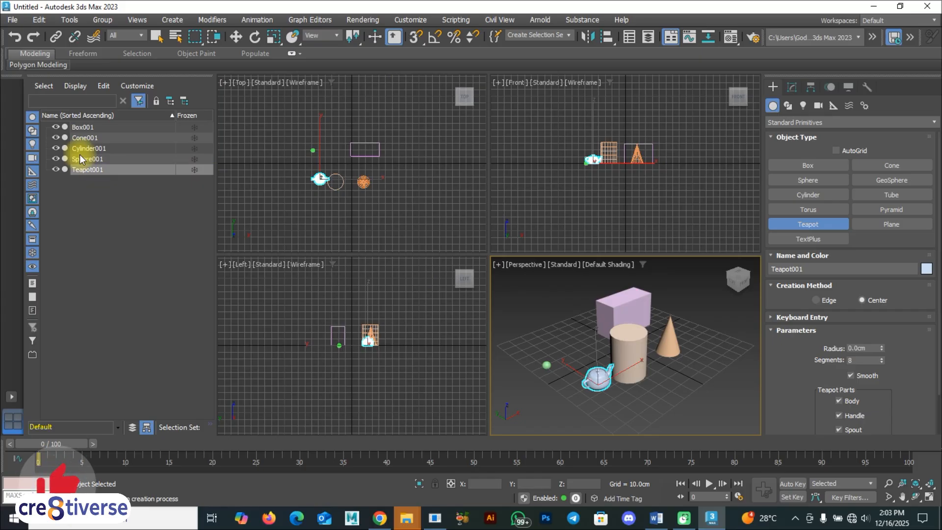
Freeze and unfreeze the box, and hide and unhide the cone from the Scene Explorer.
click(195, 127)
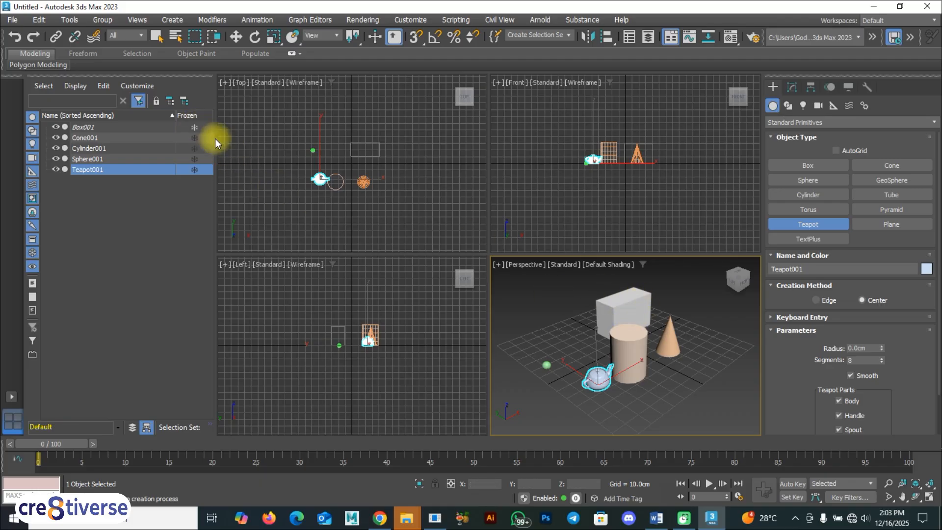
click(194, 127)
click(55, 138)
click(55, 137)
Hide the cylinder, teapot, sphere and cone, and sort the Scene Explorer list by name in descending order.
click(55, 148)
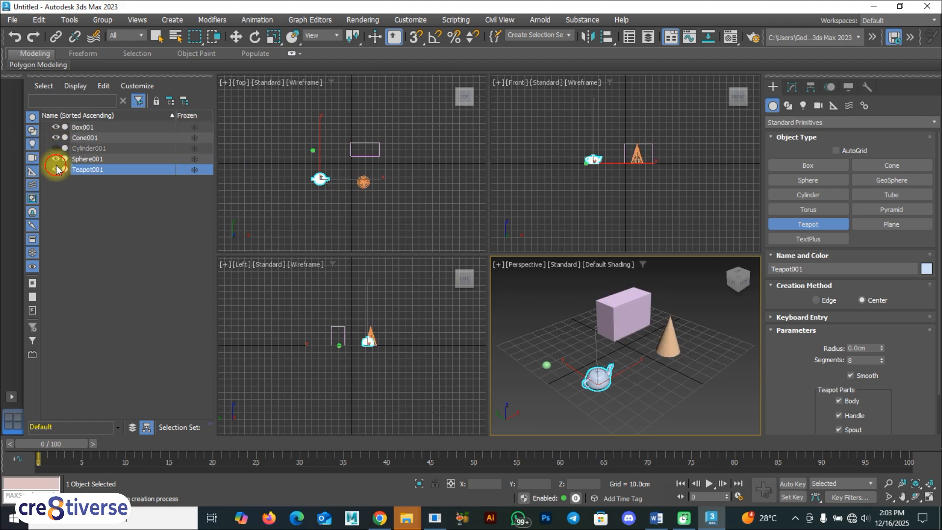
click(56, 169)
click(56, 169)
click(56, 169)
click(55, 158)
click(56, 137)
click(52, 118)
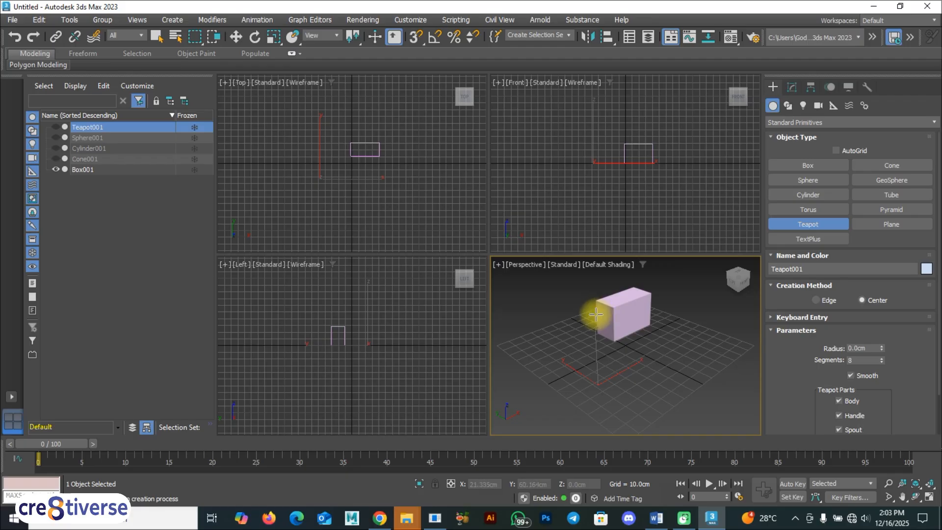
key(F9)
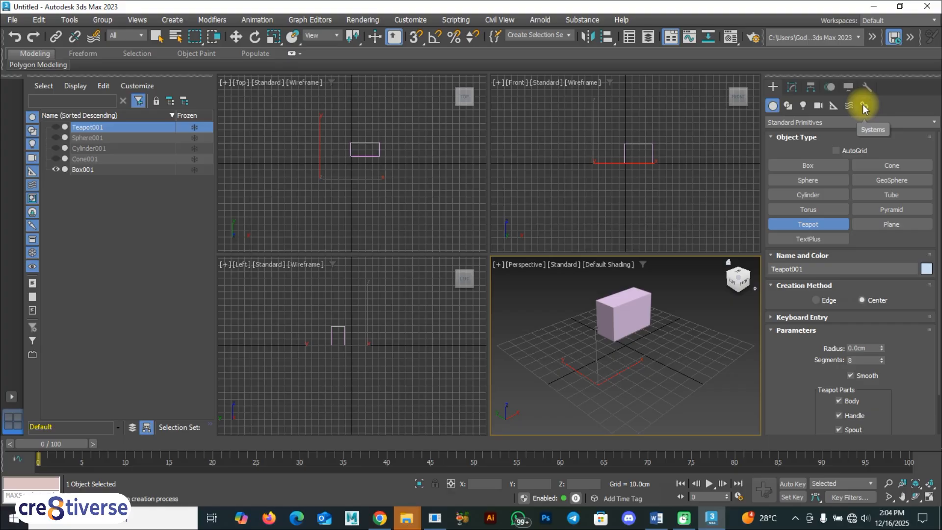
View the teapot's modify parameters, and create a second box about 39 cm long, 25 cm wide and 41 cm high in the Perspective viewport.
click(792, 89)
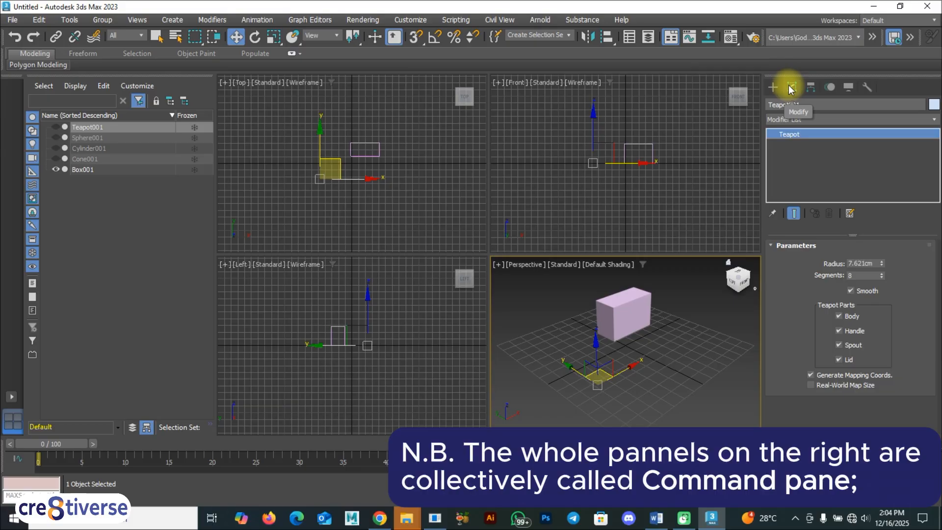
click(774, 87)
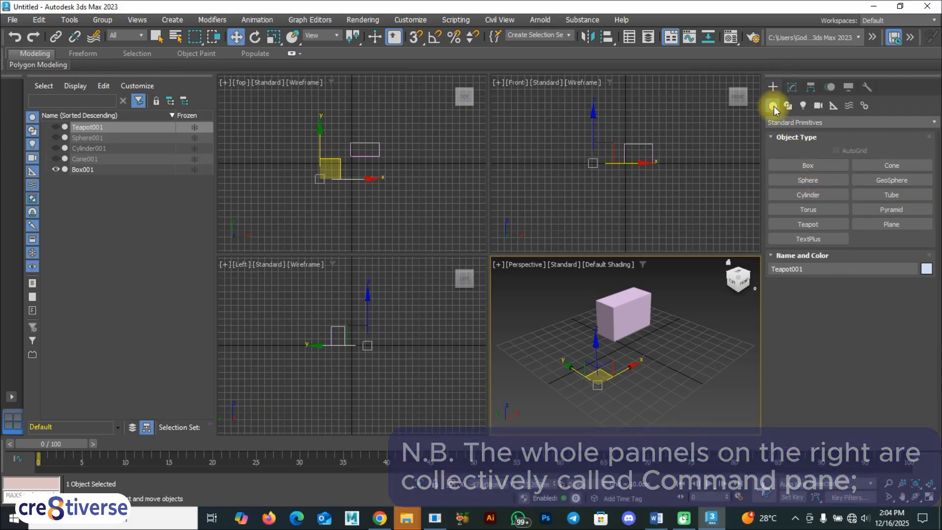
click(809, 164)
mouse_move(547, 340)
mouse_down()
mouse_move(557, 357)
mouse_move(553, 351)
mouse_up()
click(547, 320)
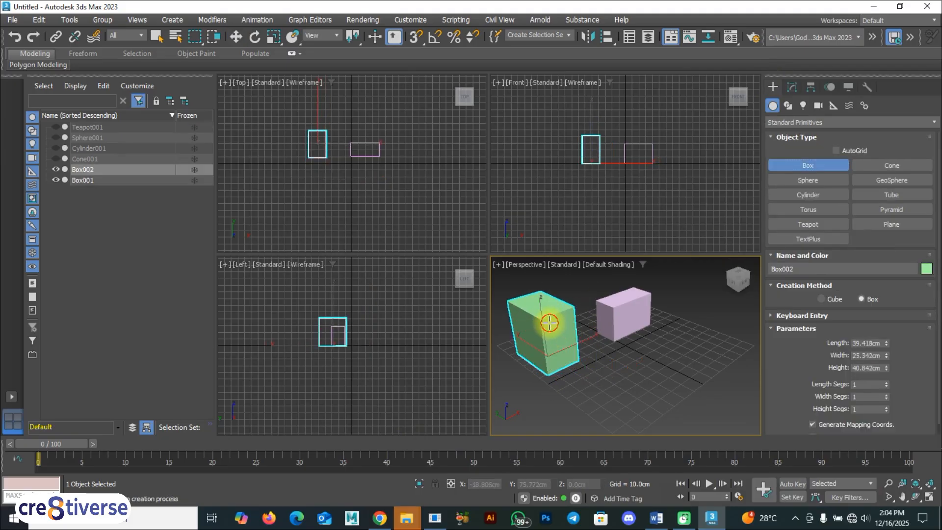
Create a circle spline and an arc spline of about 14 cm radius on the grid in front of the boxes.
click(790, 106)
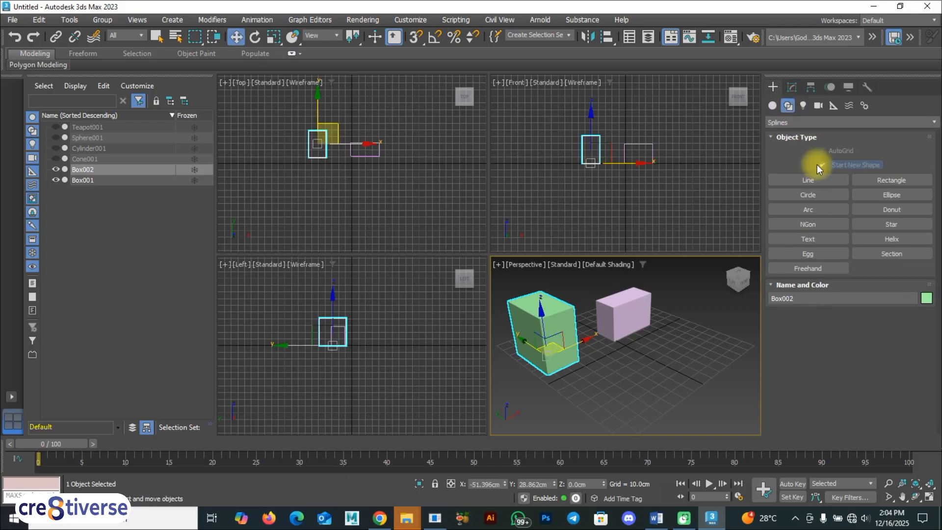
click(809, 195)
drag(666, 345, 686, 336)
drag(621, 381, 635, 387)
click(649, 366)
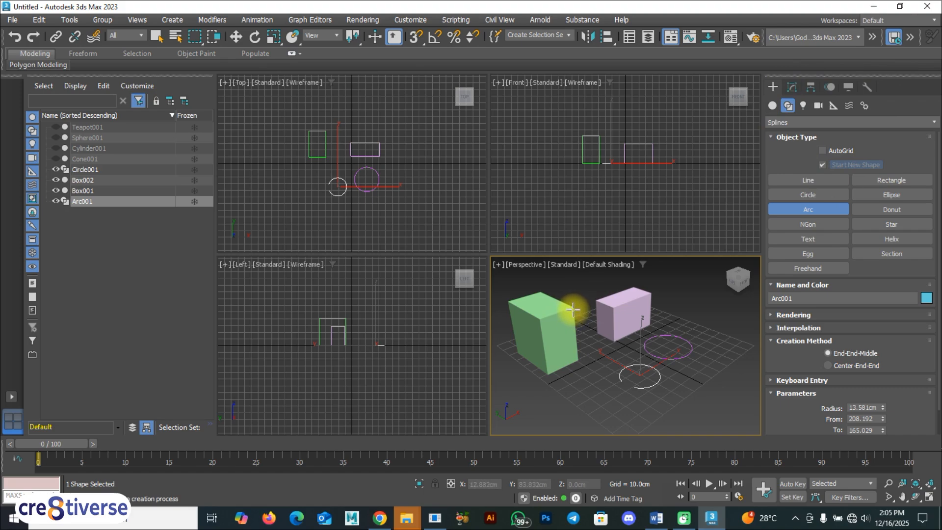
key(F9)
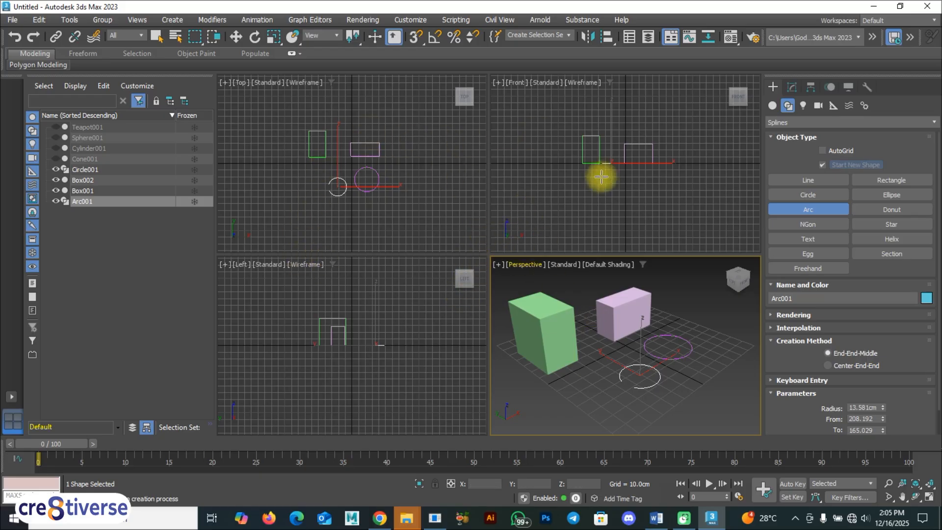
Activate the Move tool, clear the selection, and make the Top, Front, Left and Perspective viewports active in turn.
key(w)
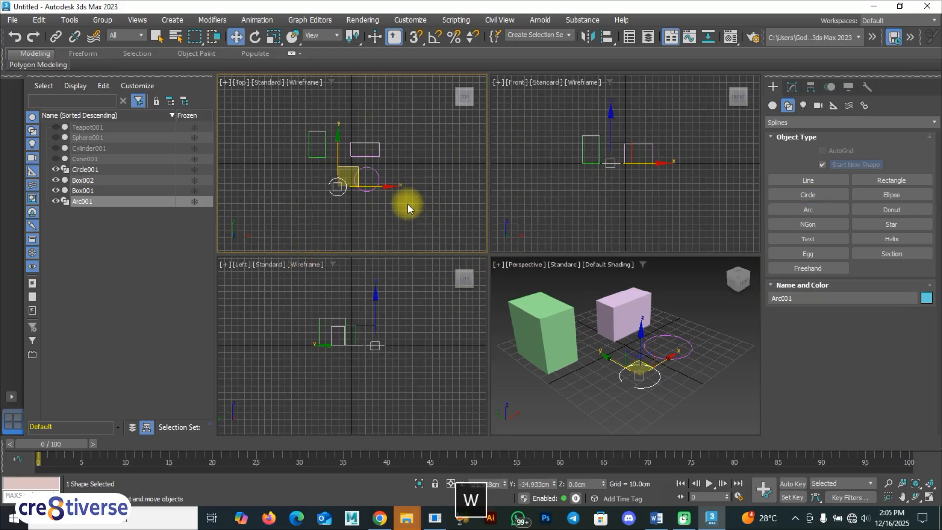
click(405, 218)
click(549, 170)
click(416, 317)
click(589, 364)
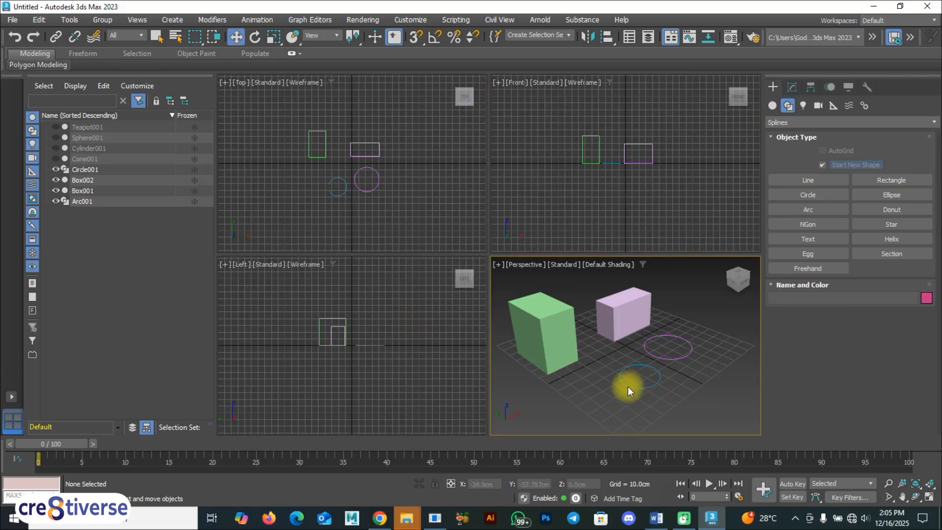
key(alt+w)
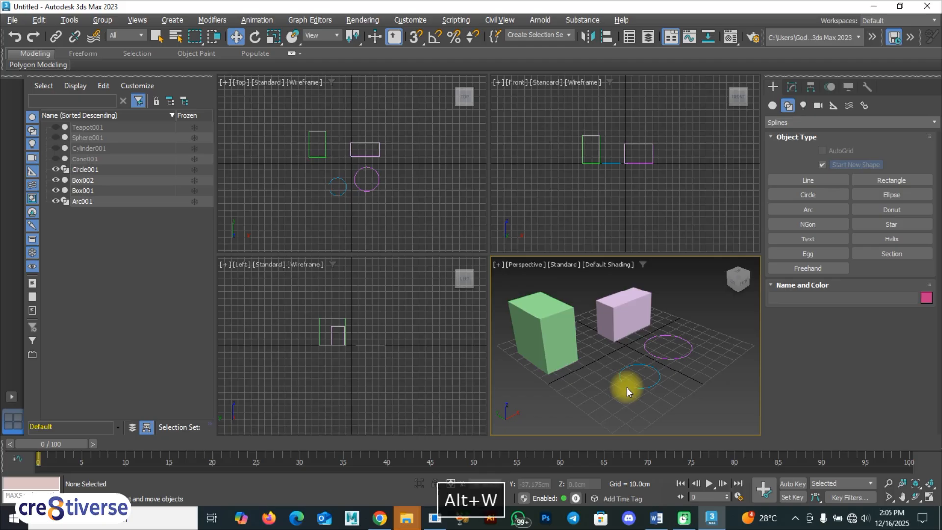
key(alt+w)
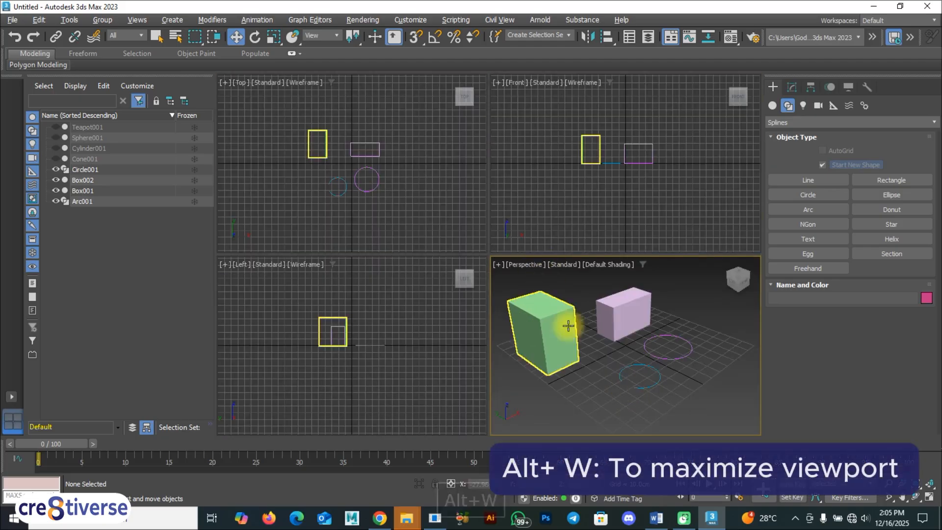
Maximize the Top, Front and Left viewports in turn, restoring the four-viewport layout after each.
click(402, 213)
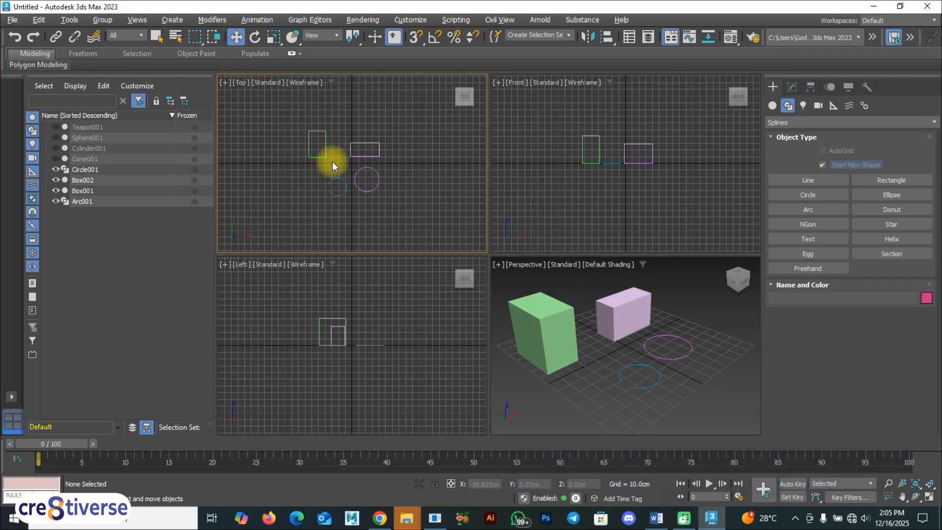
key(alt+w)
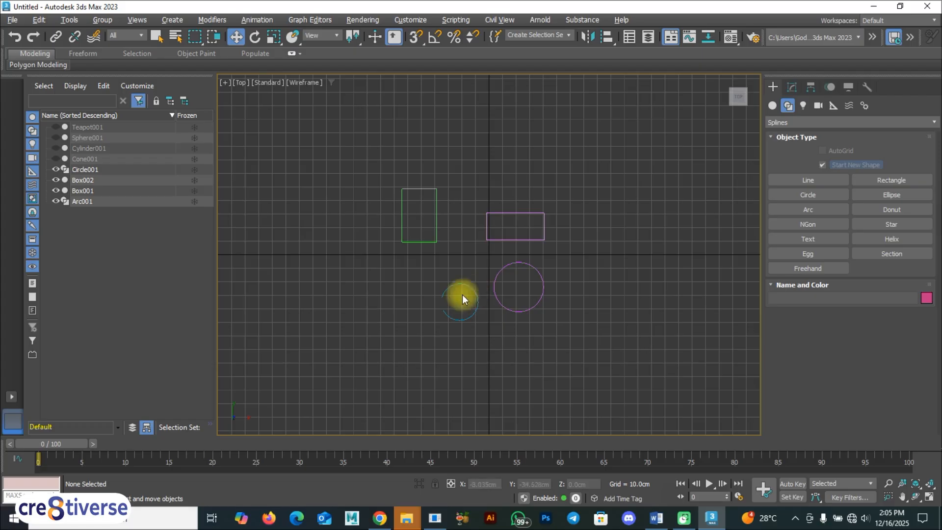
key(alt+w)
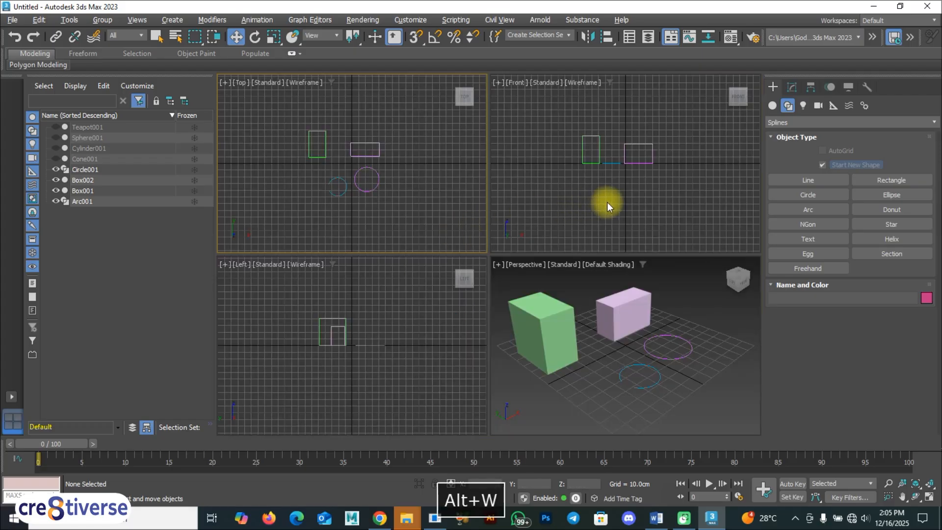
click(589, 171)
key(alt+w)
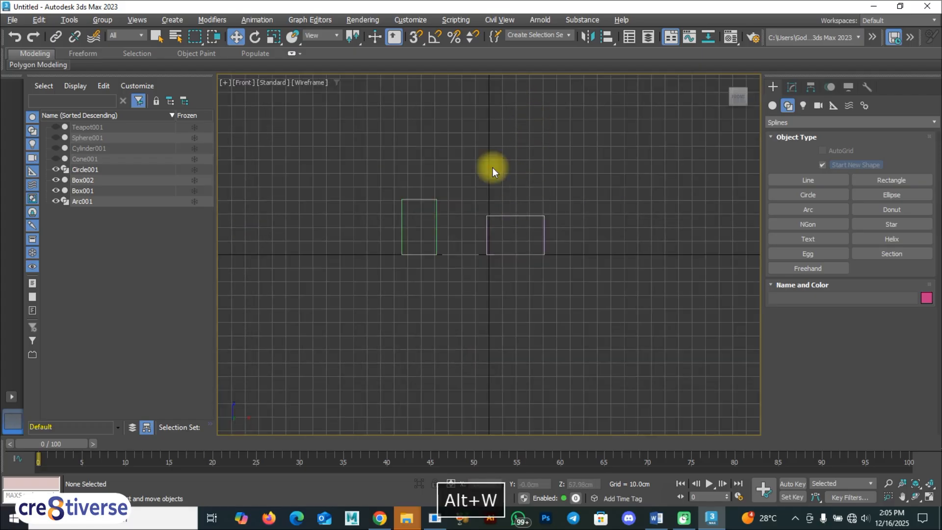
key(alt+w)
click(417, 370)
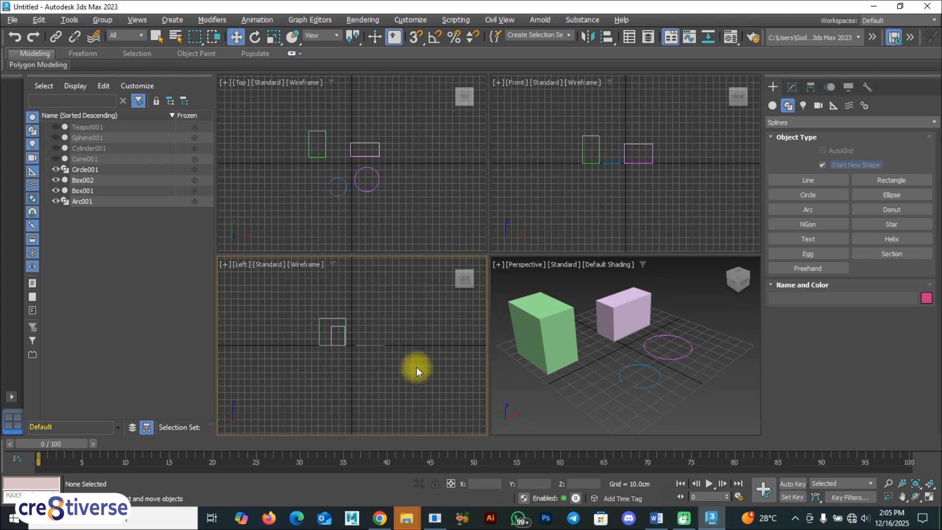
key(alt+w)
key(alt+w)
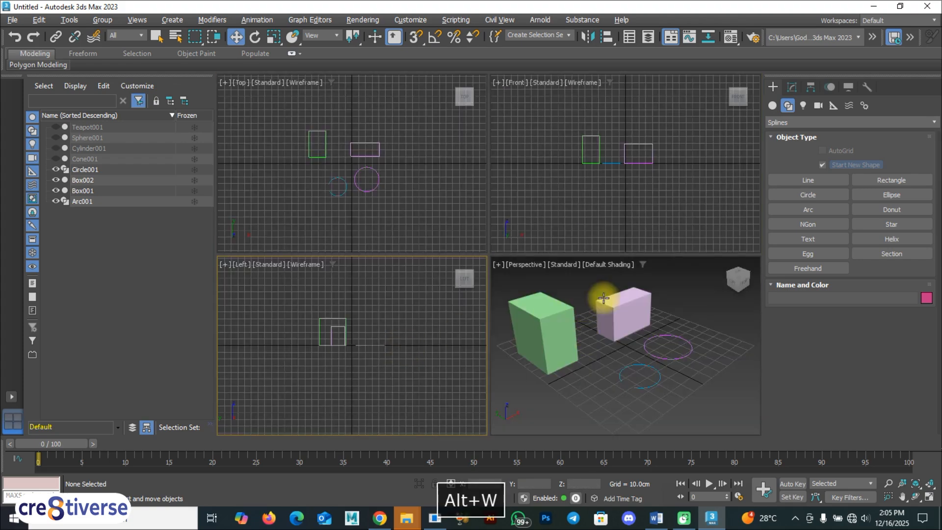
Maximize the Perspective viewport.
click(610, 357)
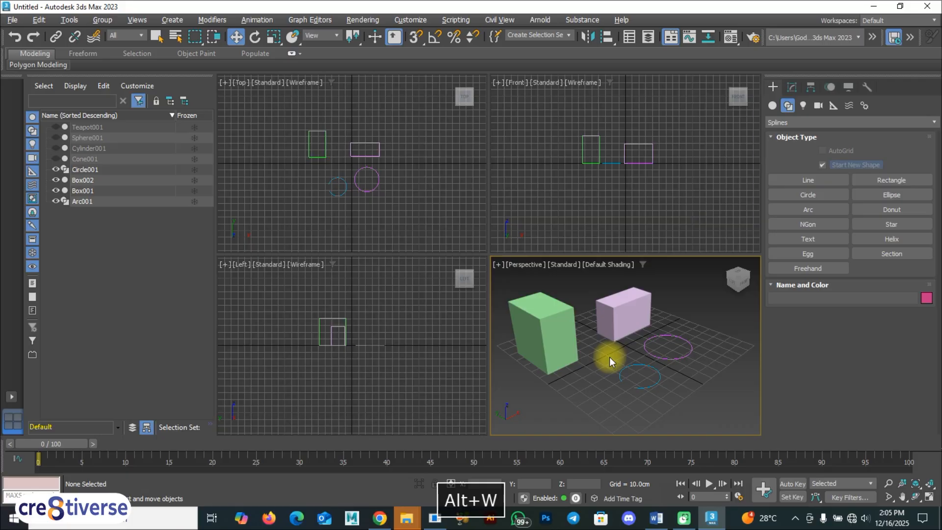
key(alt+w)
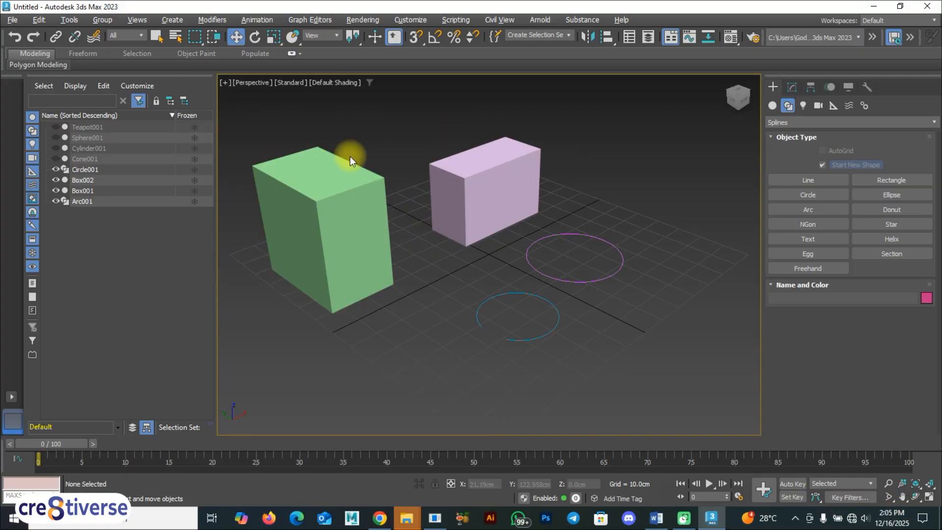
key(F9)
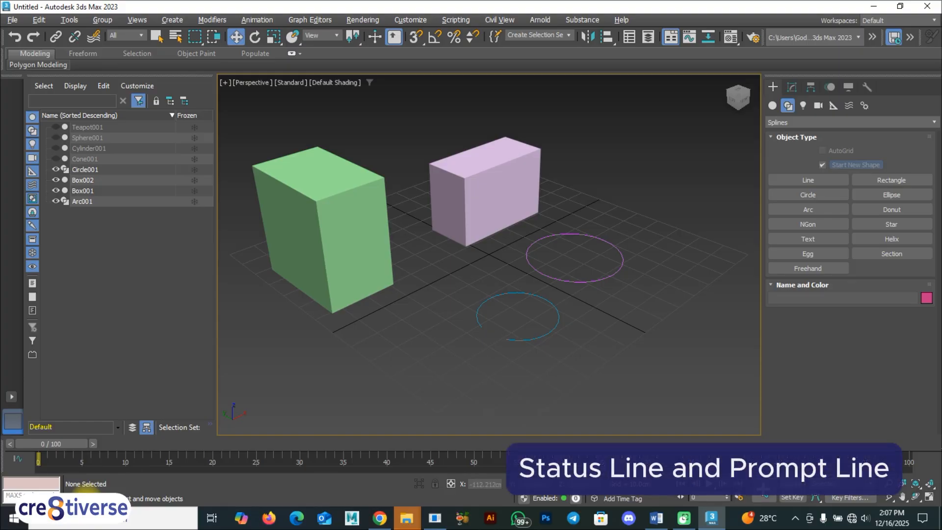
Select the green box, switch to the purple box, and add the circle, the green box and the arc to the selection.
key(F9)
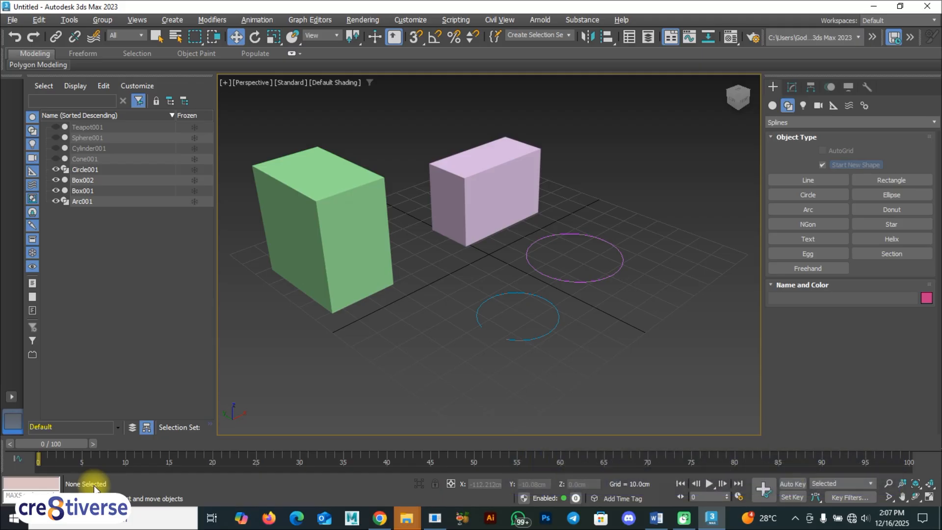
click(331, 204)
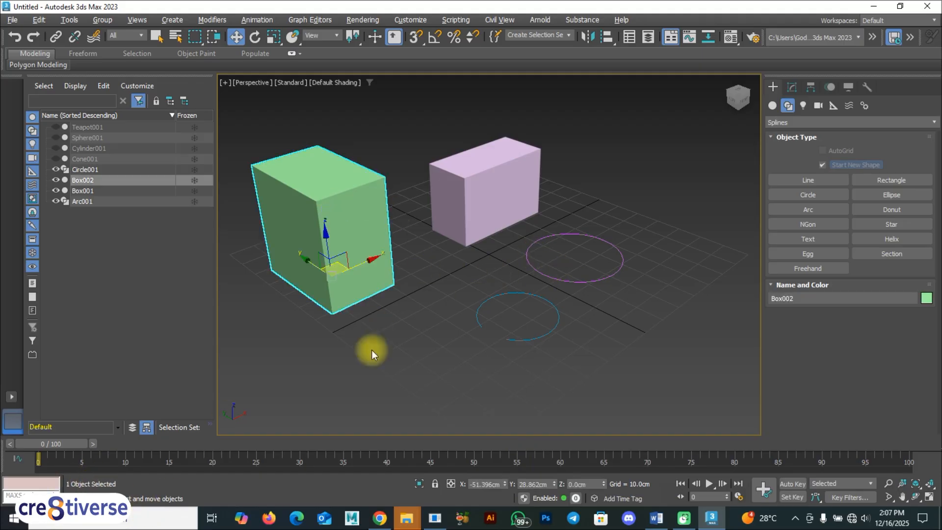
click(485, 206)
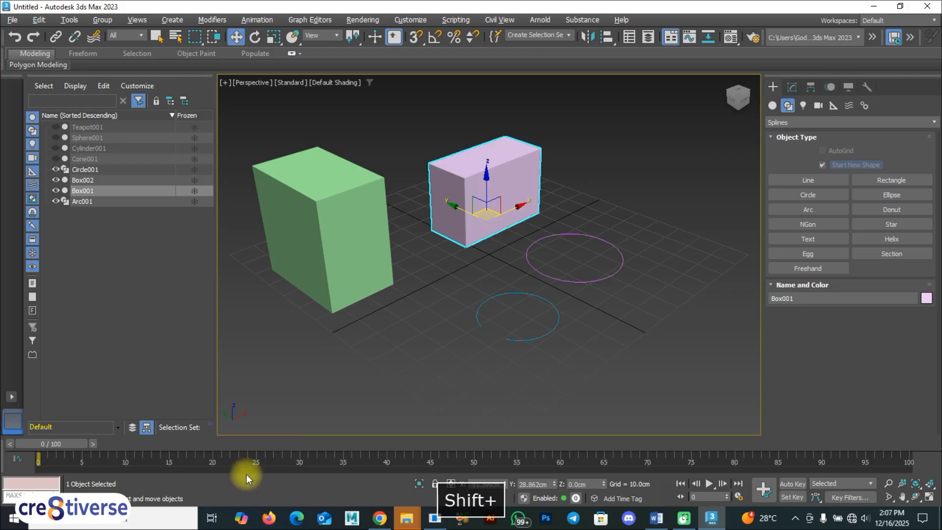
ctrl+click(529, 260)
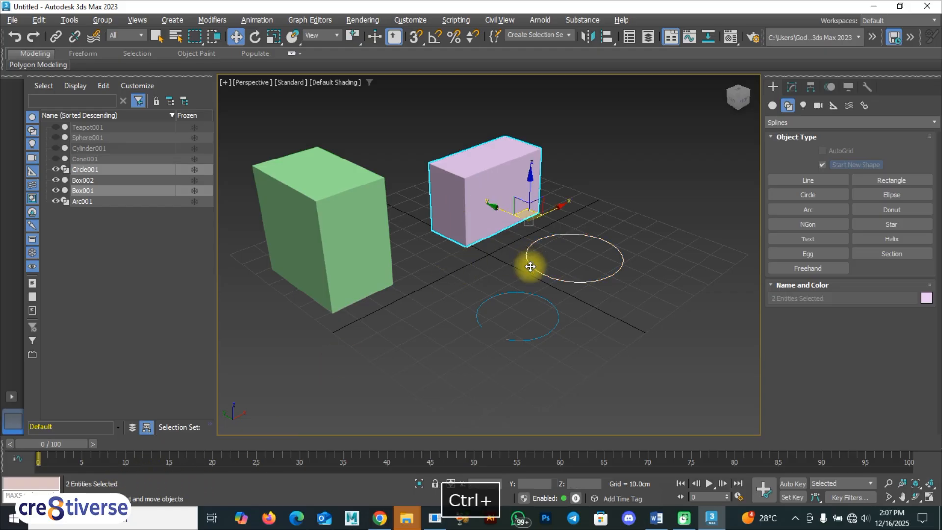
ctrl+click(358, 230)
ctrl+click(481, 300)
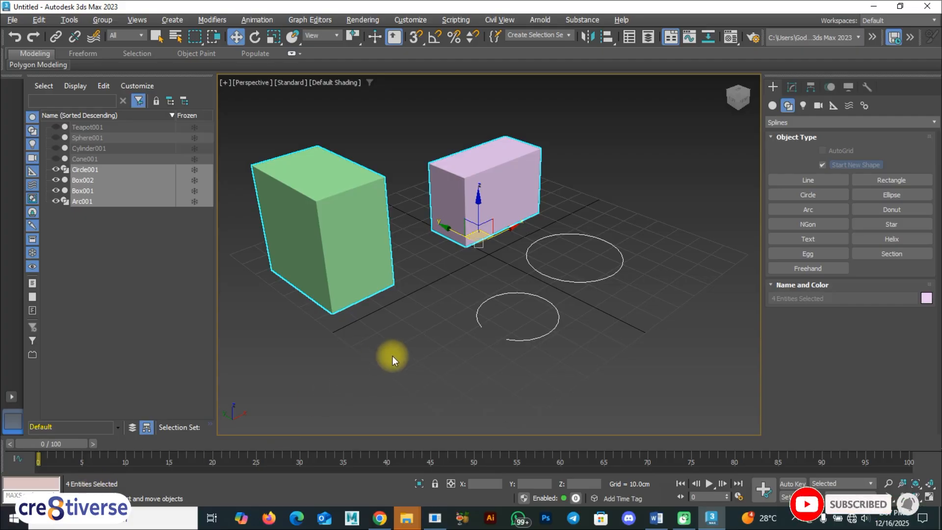
key(F9)
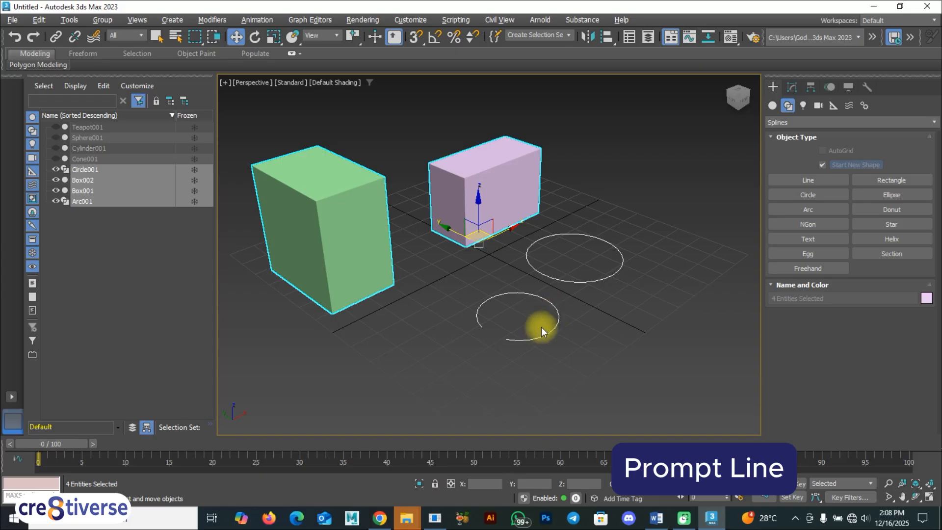
Select only the purple box, activate the Rotate tool for it and return to the Move tool.
click(495, 203)
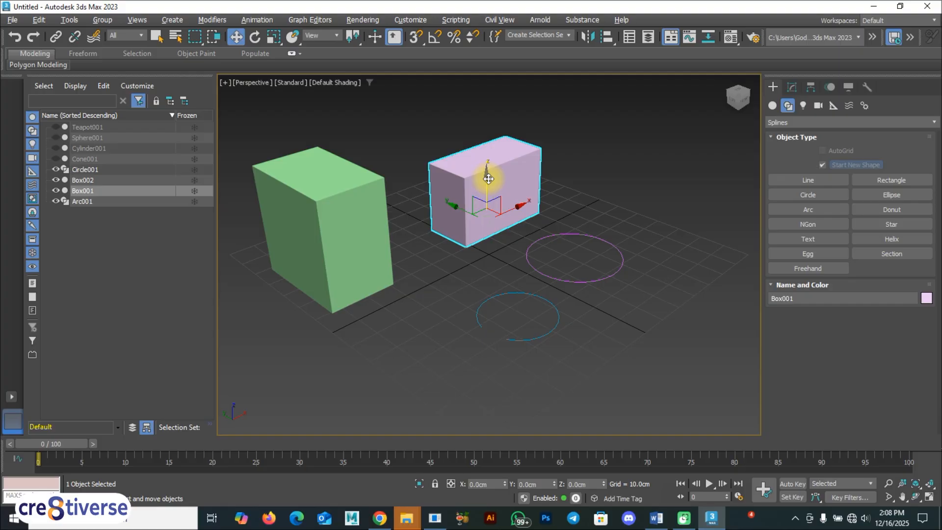
key(e)
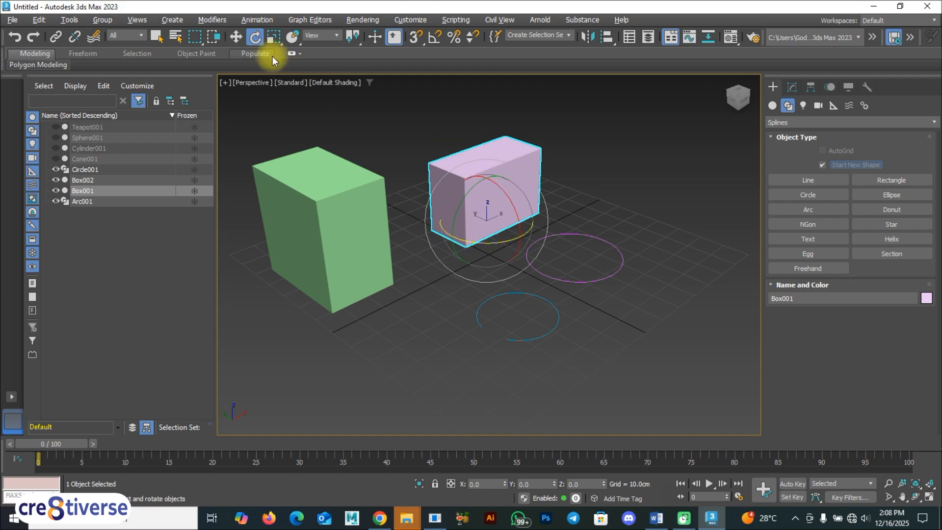
click(237, 36)
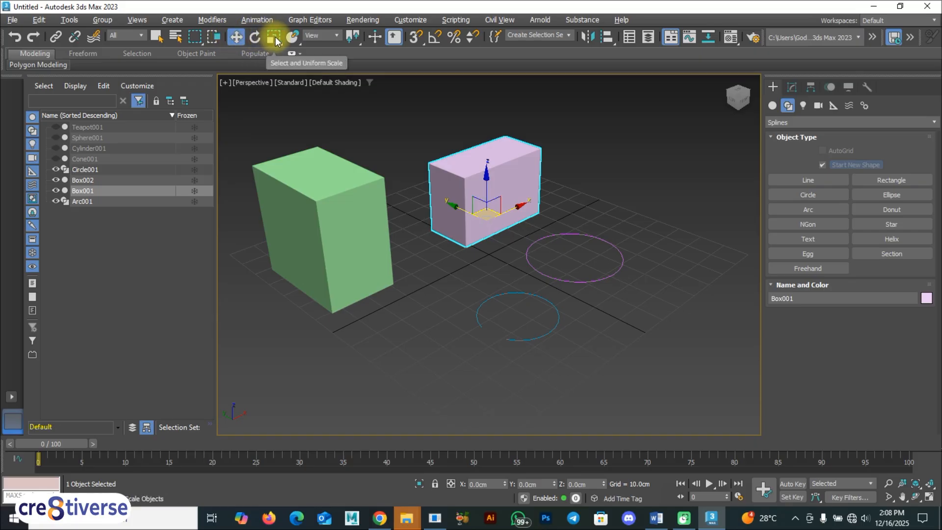
Scale the purple box non-uniformly to about 82% along Y and about 156% along Z.
key(r)
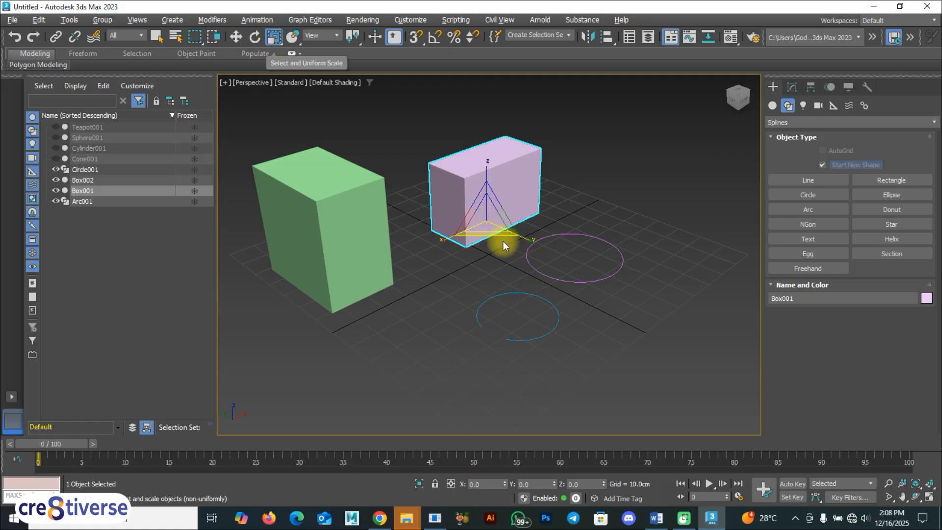
mouse_move(515, 233)
mouse_down()
mouse_move(501, 227)
mouse_move(514, 231)
mouse_up()
drag(491, 165, 491, 132)
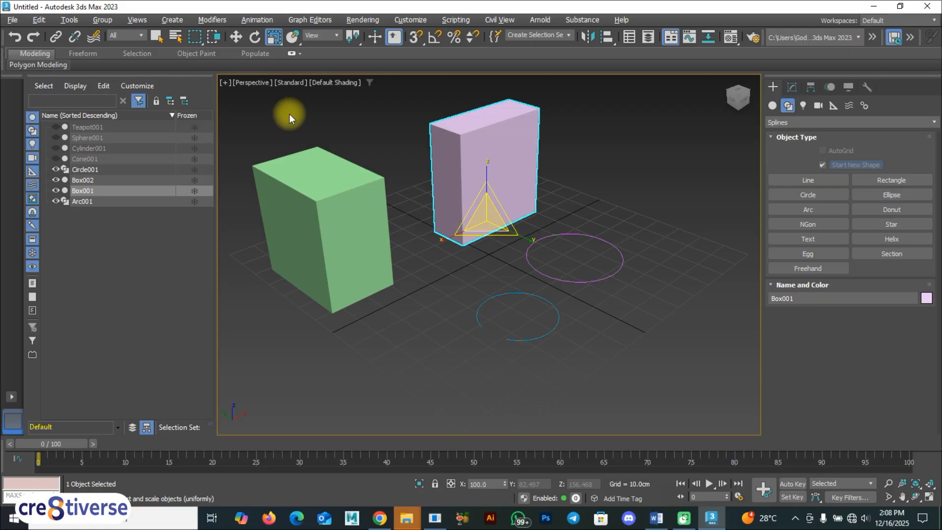
Activate the Rotate tool and clear the selection.
key(e)
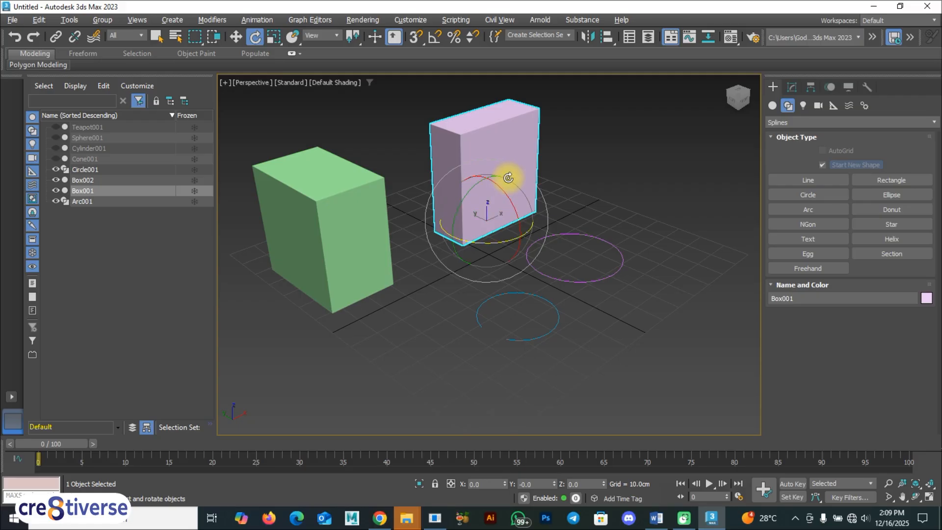
key(F9)
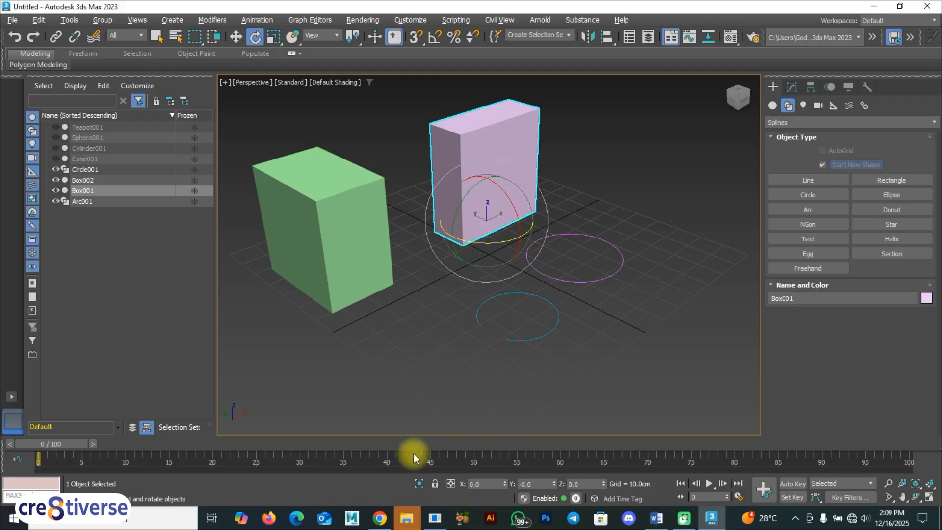
click(451, 339)
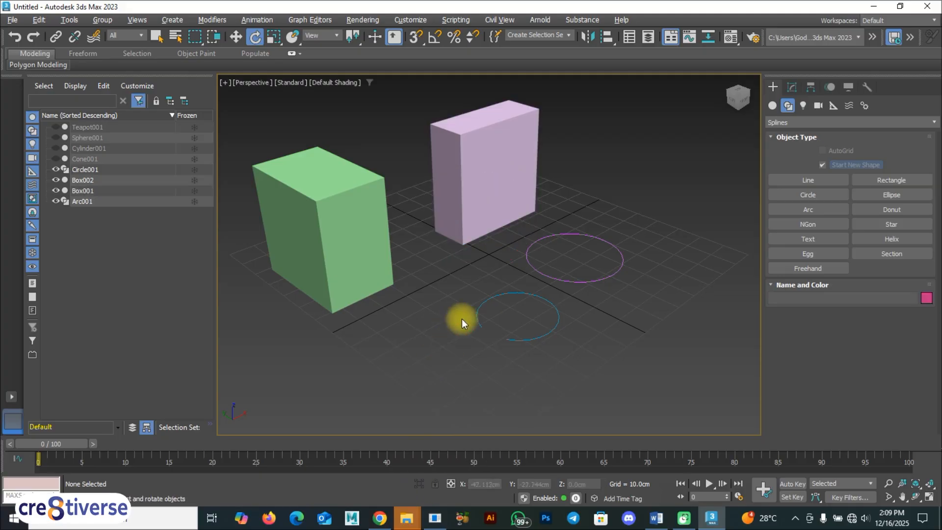
Create a tube with radii of about 8 cm and 2 cm and a height of about 13 cm near the grid's right corner.
click(771, 106)
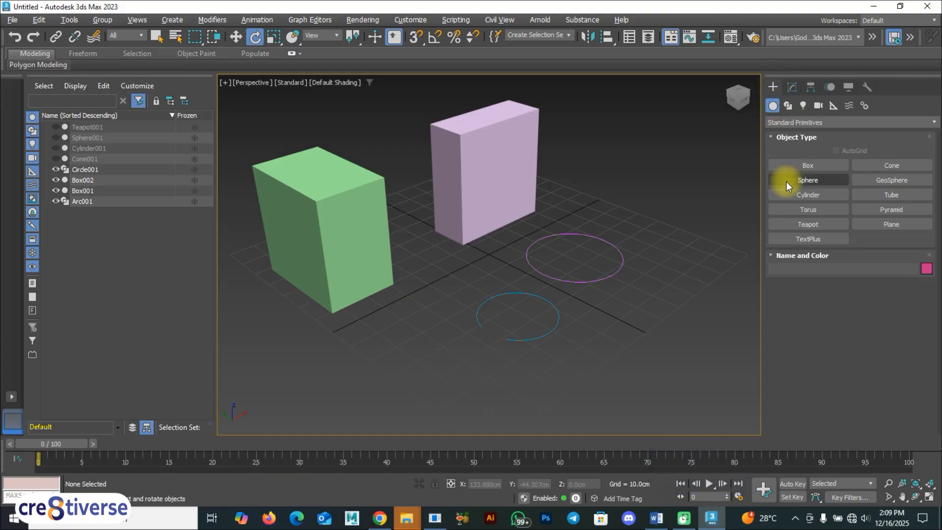
click(898, 194)
drag(687, 256, 704, 271)
click(695, 256)
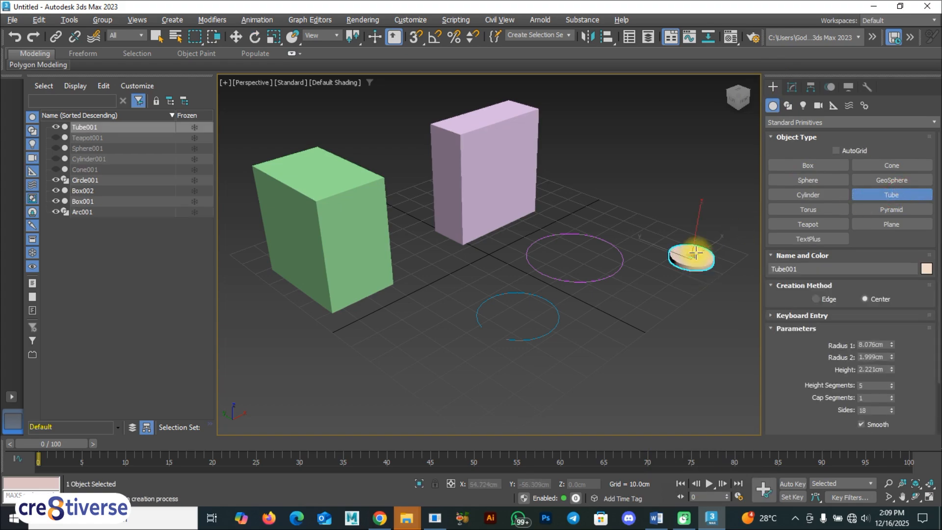
click(697, 227)
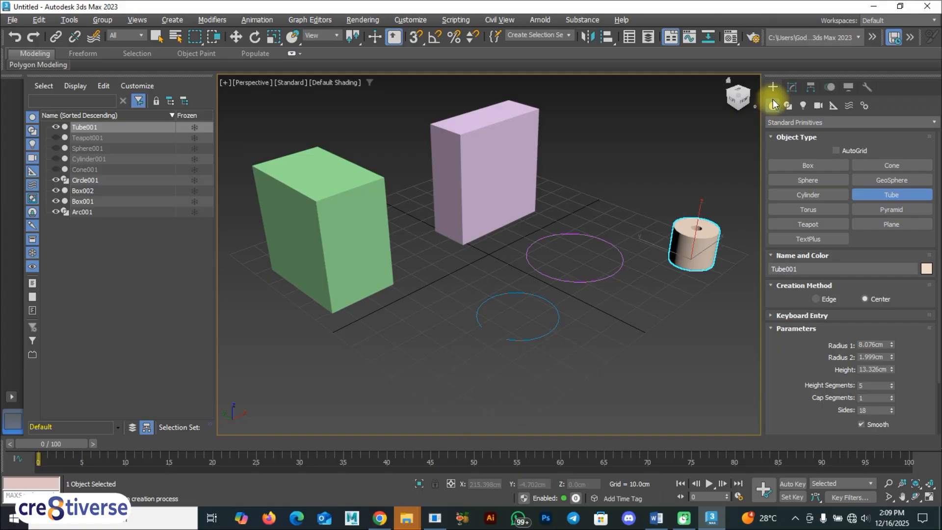
Create a pyramid with a base of about 7 by 9 cm and a height of about 20 cm near the circle.
click(891, 209)
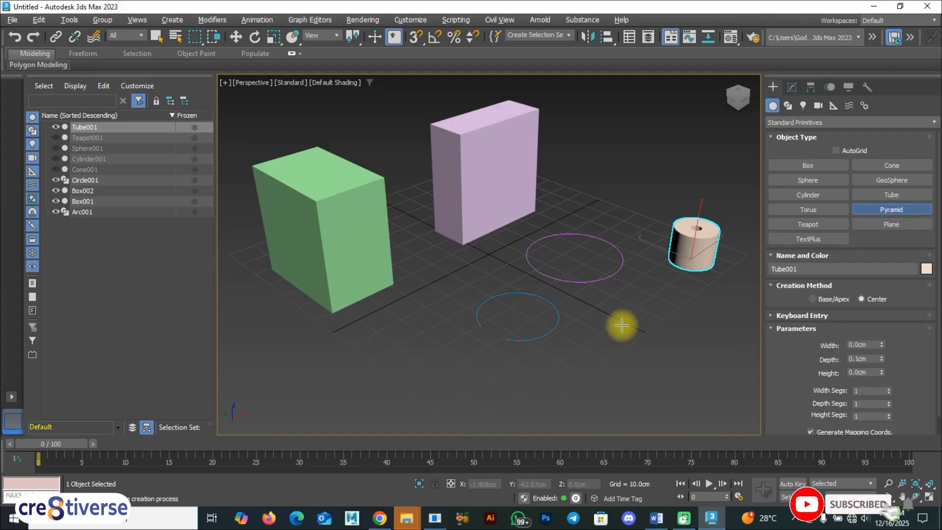
drag(620, 316, 627, 332)
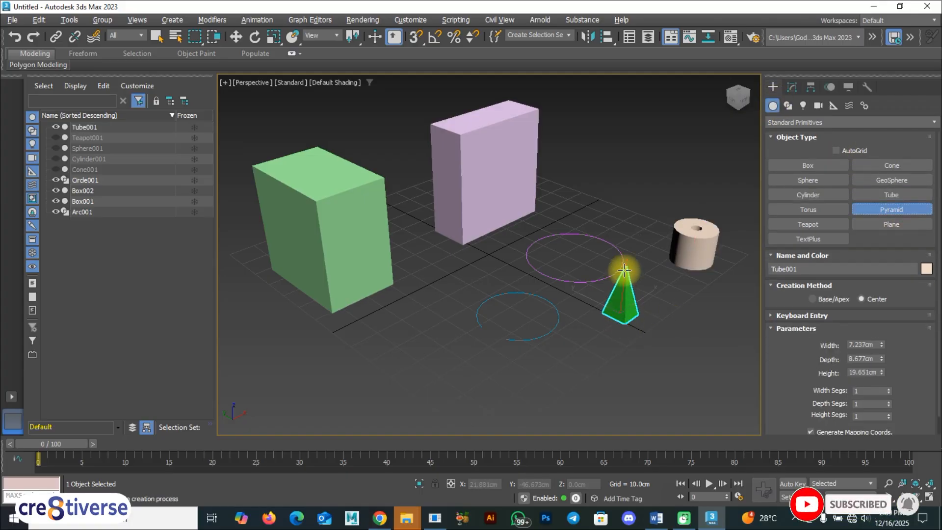
click(620, 280)
Create a teapot of about 4.3 cm radius in front of the green box and activate the Move tool.
click(815, 222)
drag(378, 319, 395, 306)
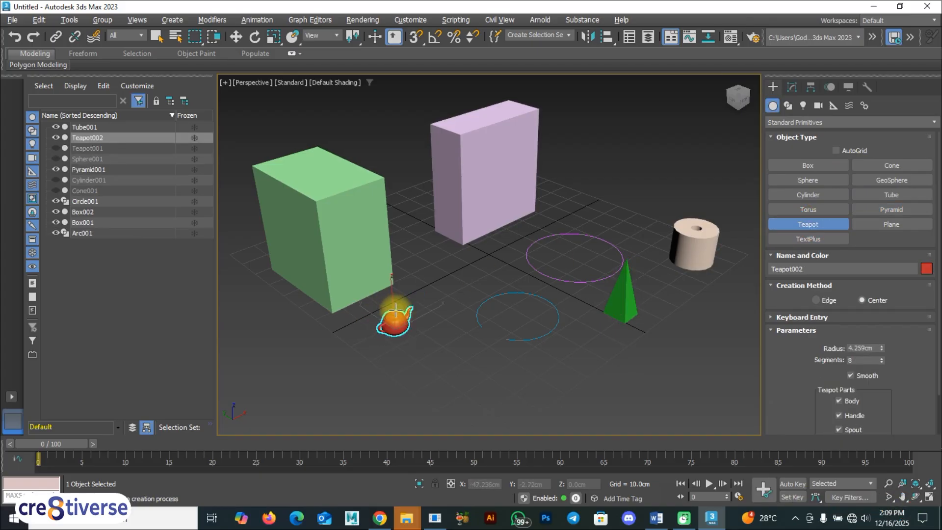
key(w)
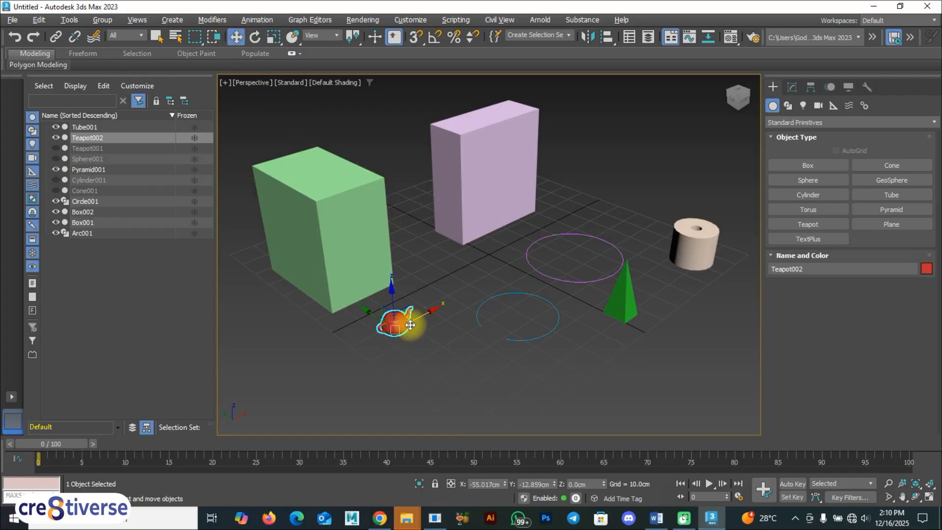
Create a box about 6.6 cm long, 10.8 cm wide and 13.4 cm high in front of the teapot, and activate the Move tool.
click(811, 165)
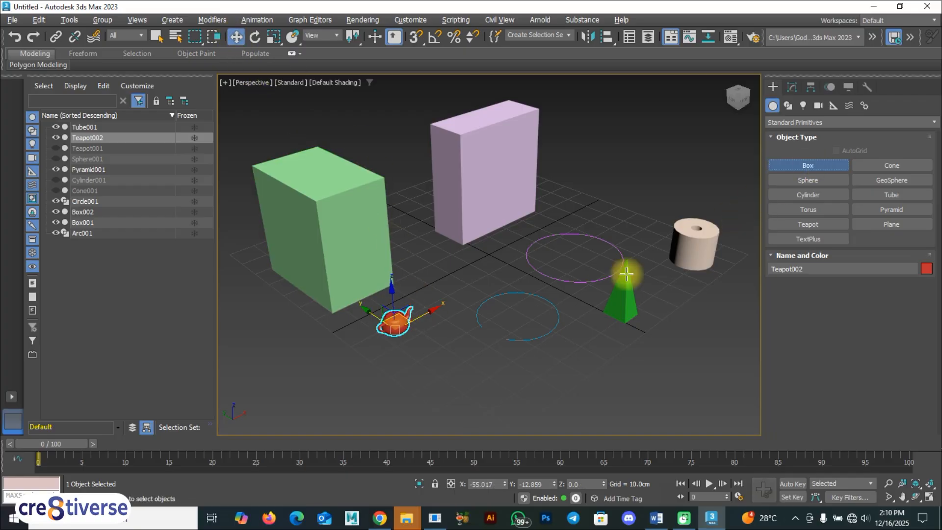
drag(454, 373, 442, 403)
click(441, 356)
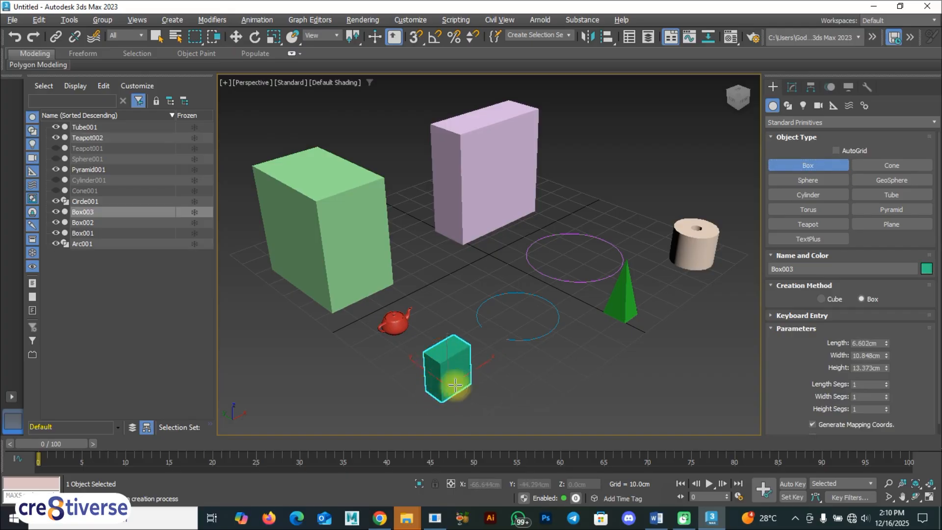
click(237, 35)
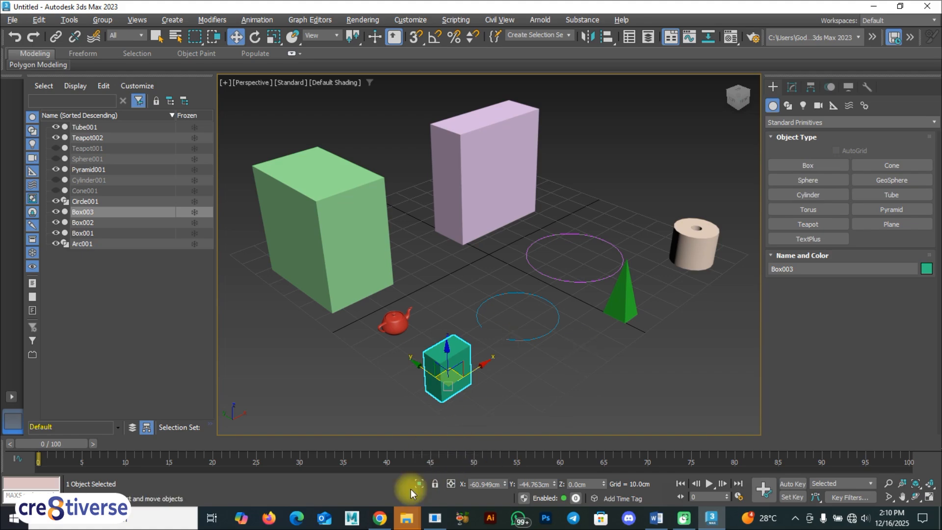
Isolate the purple box in the viewport, then exit isolation to bring the other objects back.
click(614, 354)
click(491, 162)
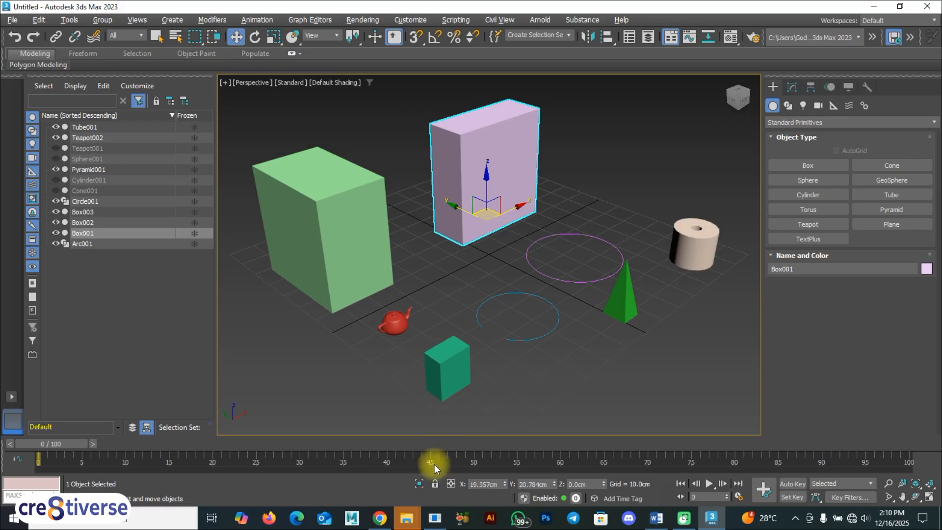
click(420, 485)
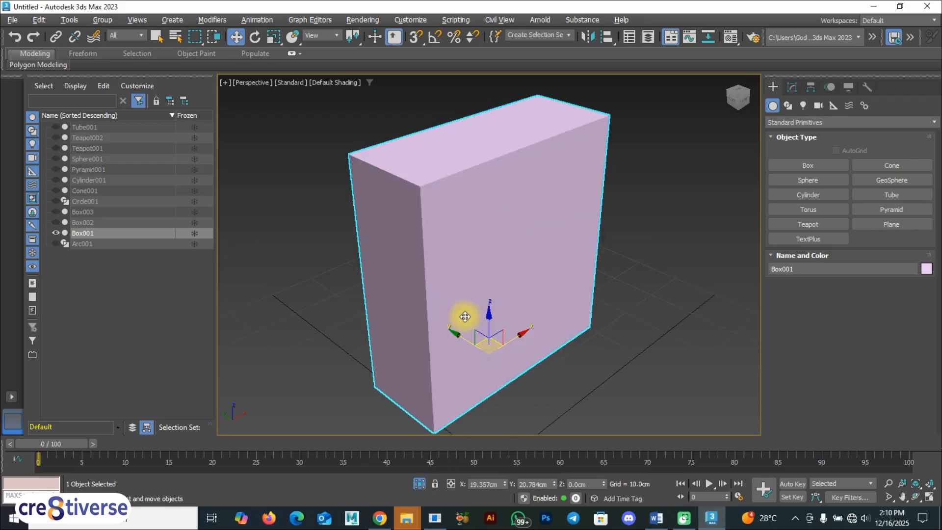
scroll(466, 317, down, 6)
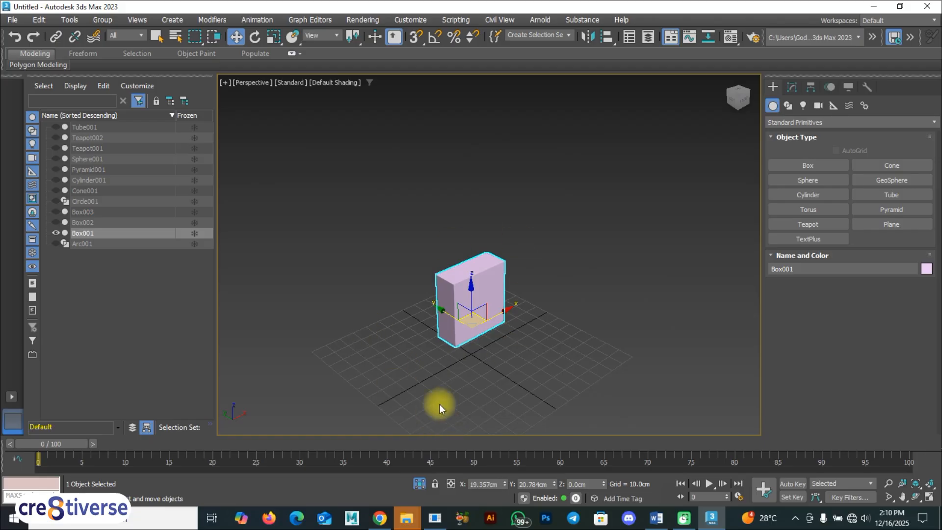
click(484, 373)
click(468, 309)
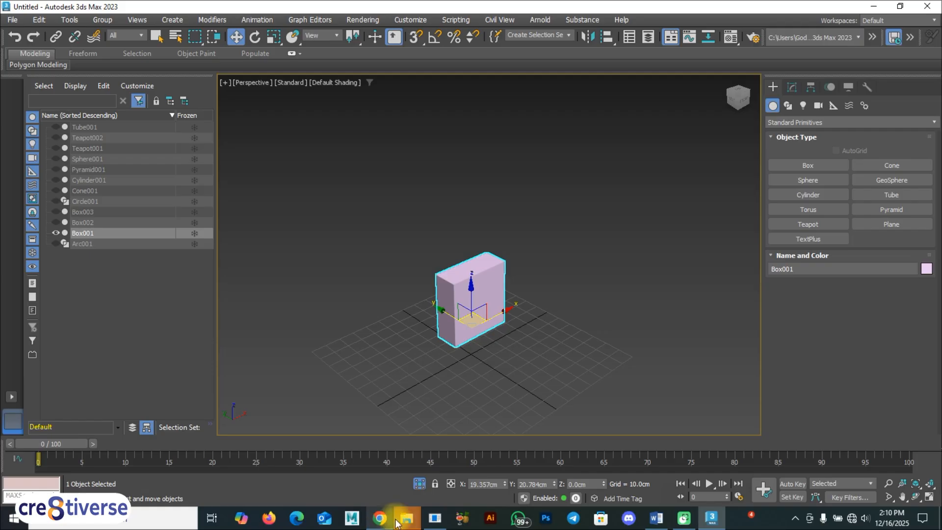
click(420, 484)
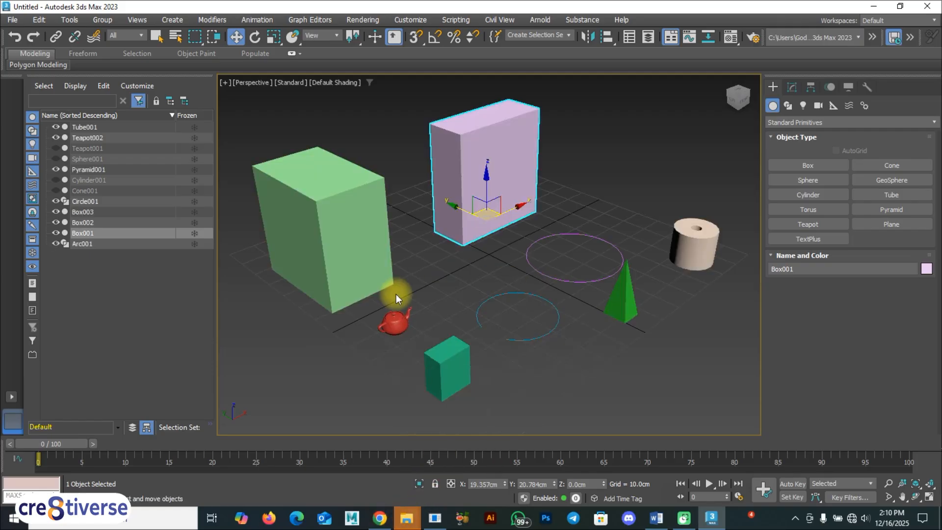
Isolate the large green box and the small teal box in turn, exiting isolation after each.
click(611, 343)
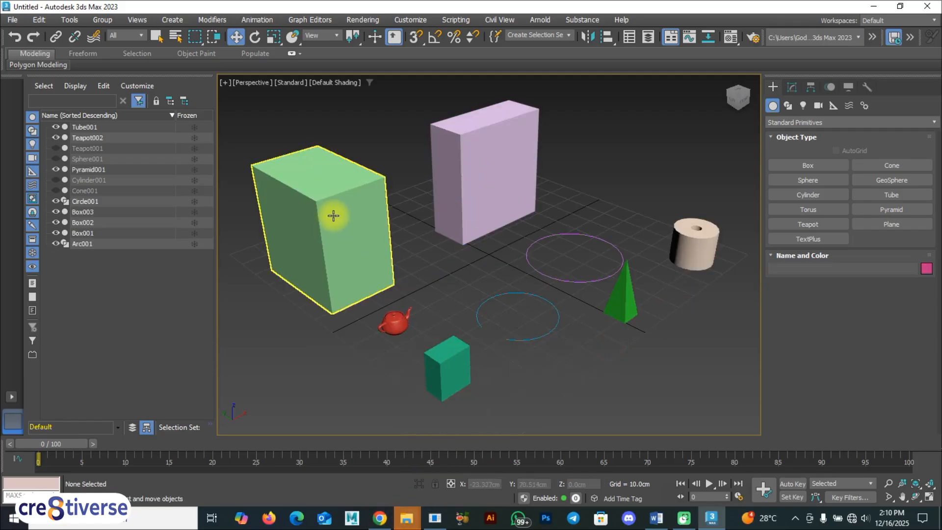
click(350, 241)
click(420, 483)
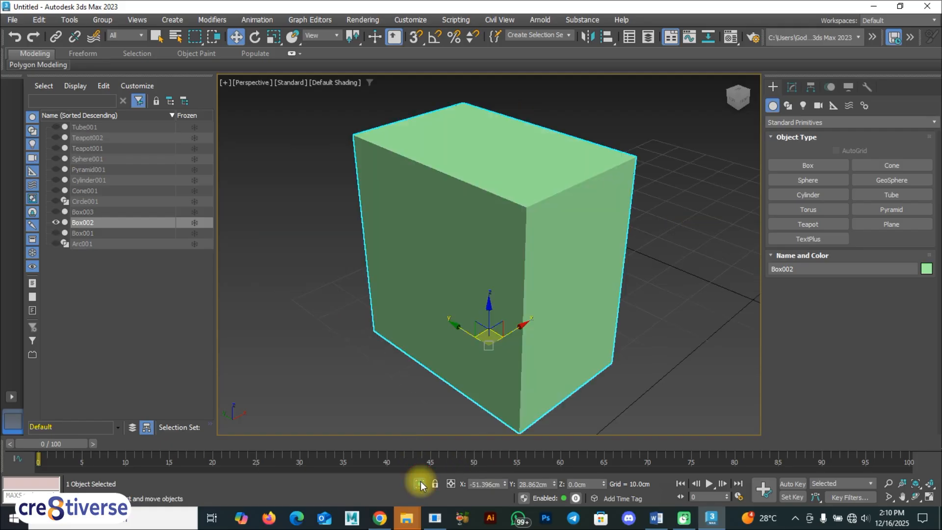
click(421, 482)
click(462, 355)
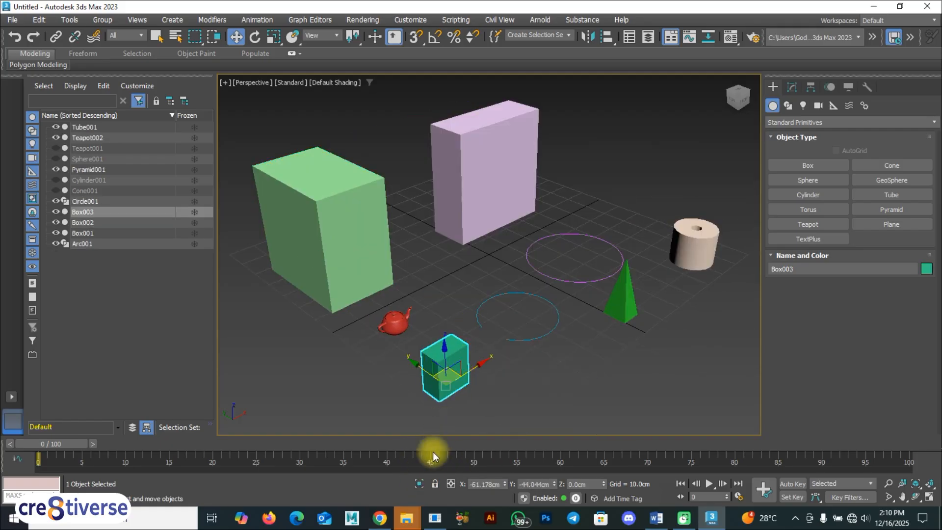
click(420, 484)
click(420, 483)
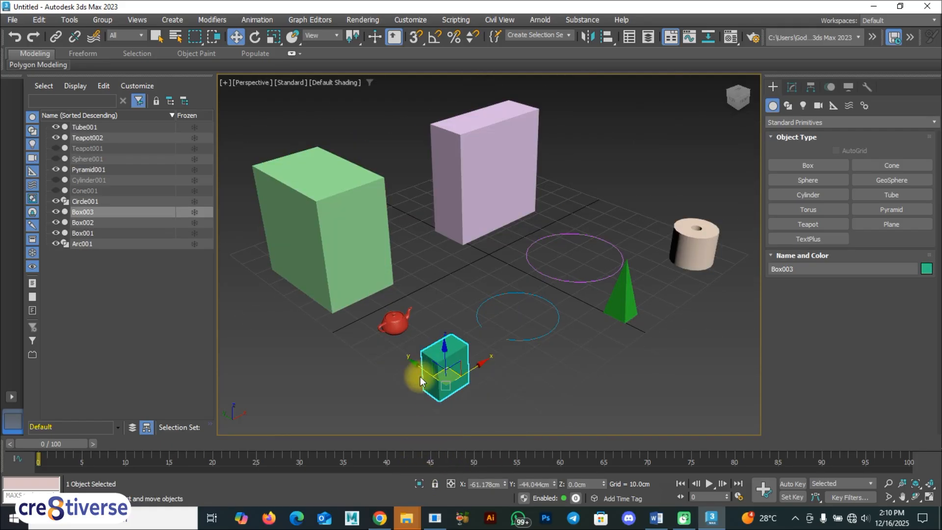
Select the tube, lock the selection and unlock it again.
click(670, 250)
click(434, 484)
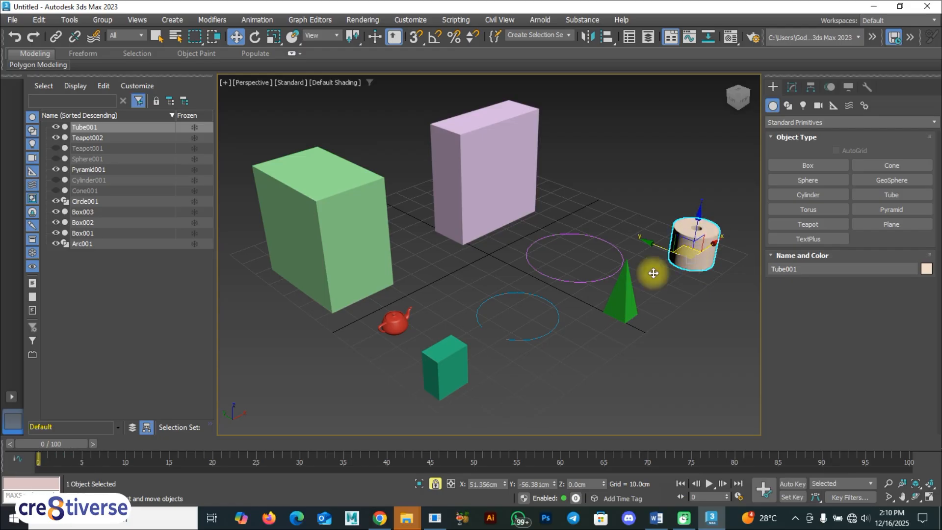
click(436, 488)
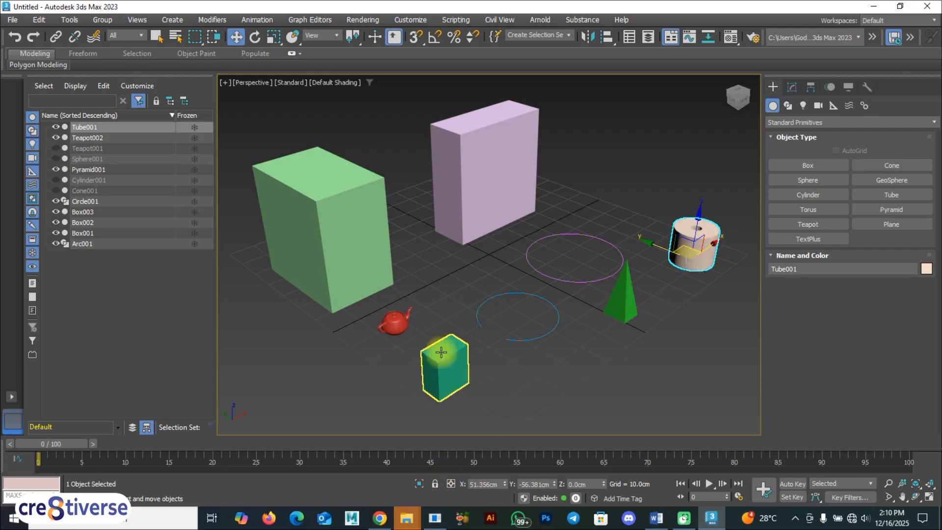
Select the red teapot, lock the selection, move it along X to about -67 cm, unlock and deselect it.
click(394, 322)
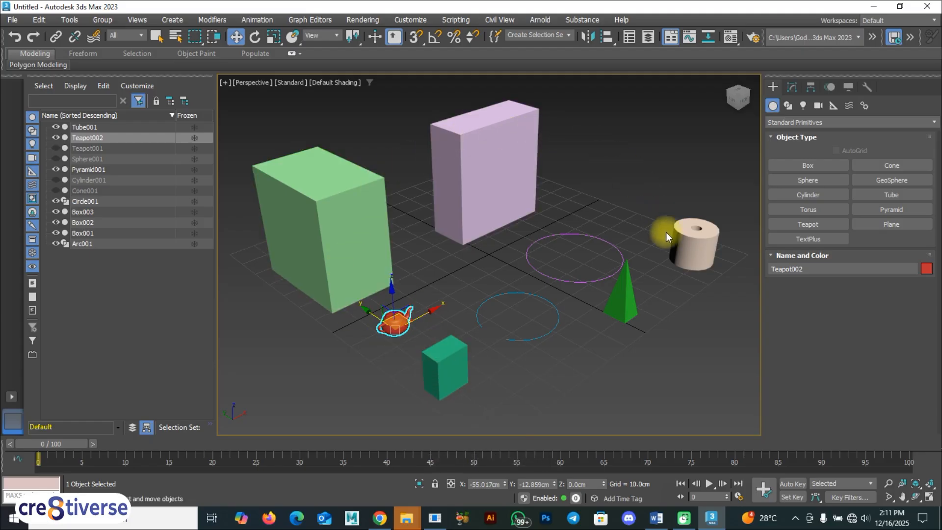
click(436, 484)
drag(427, 305, 394, 327)
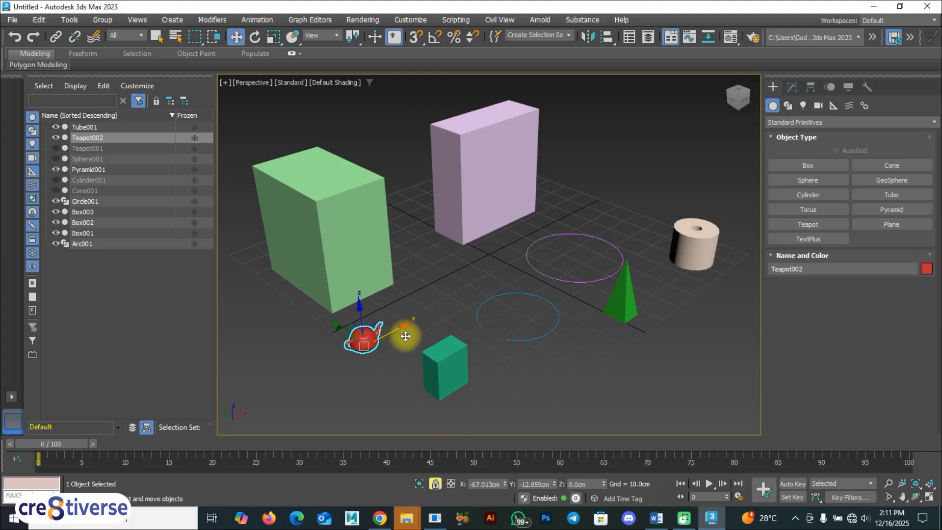
click(435, 485)
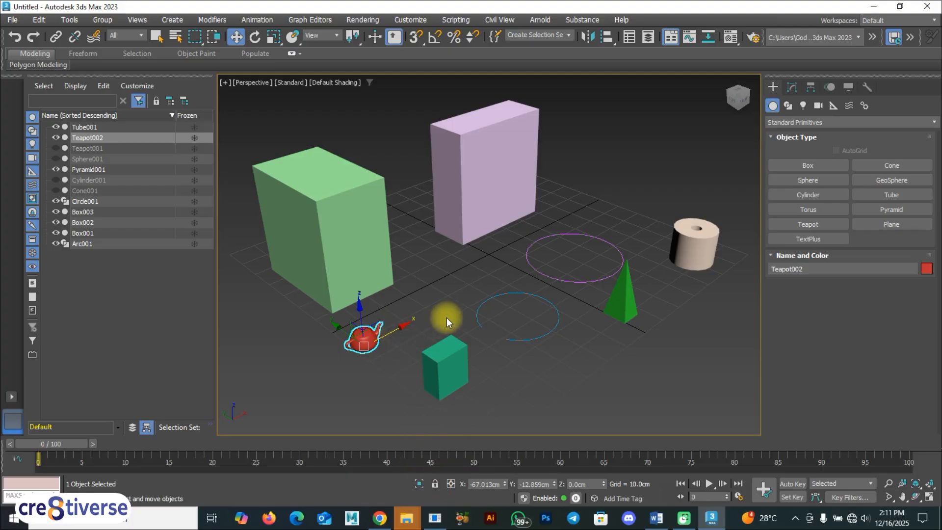
key(F9)
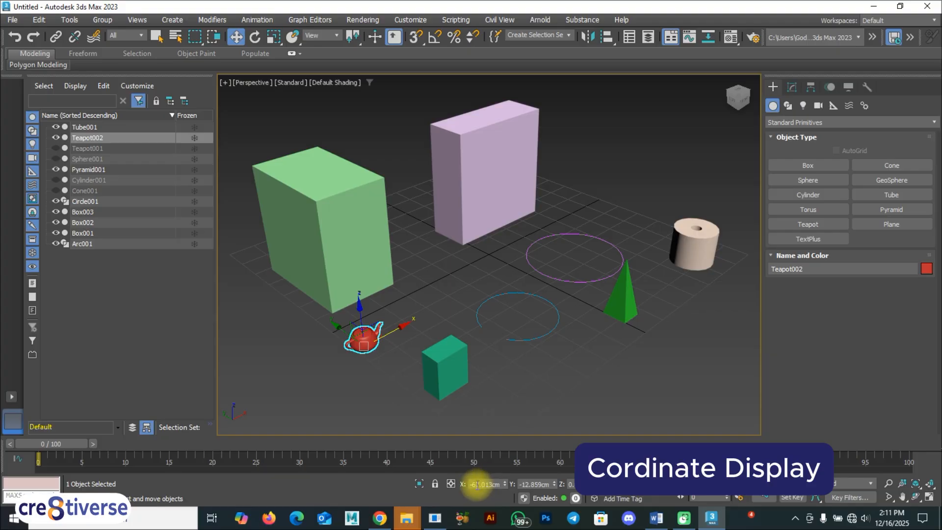
click(431, 303)
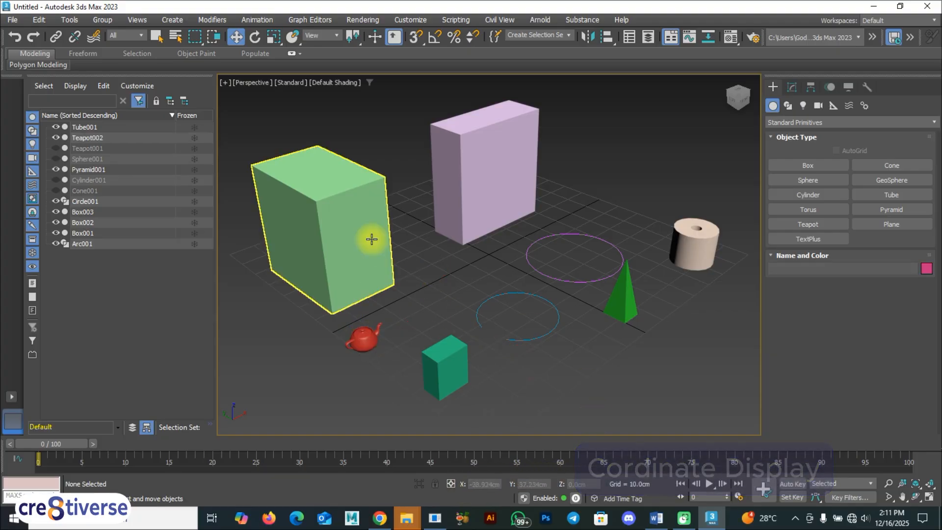
Select the large green box and move it to about X -42.3 cm and Y 37.9 cm.
click(358, 229)
mouse_move(365, 262)
alt+middle_down()
mouse_move(337, 263)
mouse_move(366, 256)
alt+middle_up()
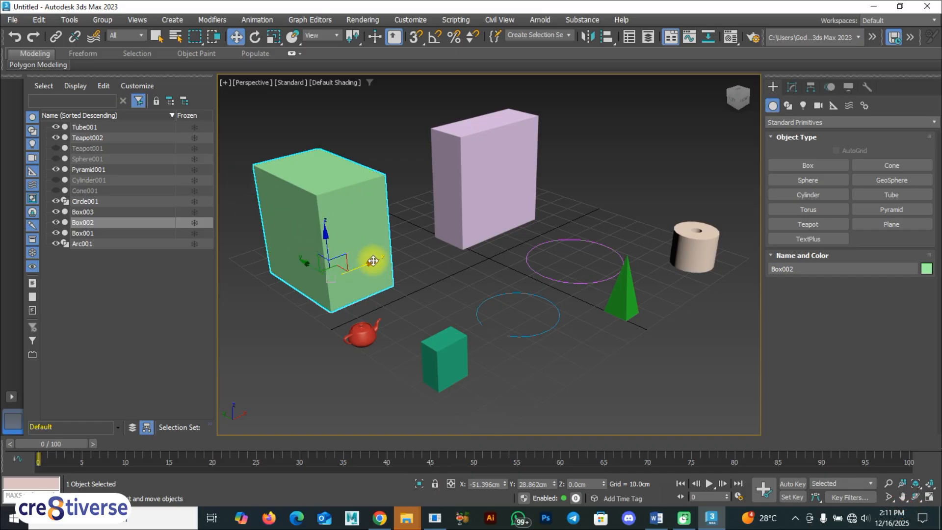
drag(372, 262, 393, 262)
drag(505, 484, 505, 446)
drag(408, 246, 391, 261)
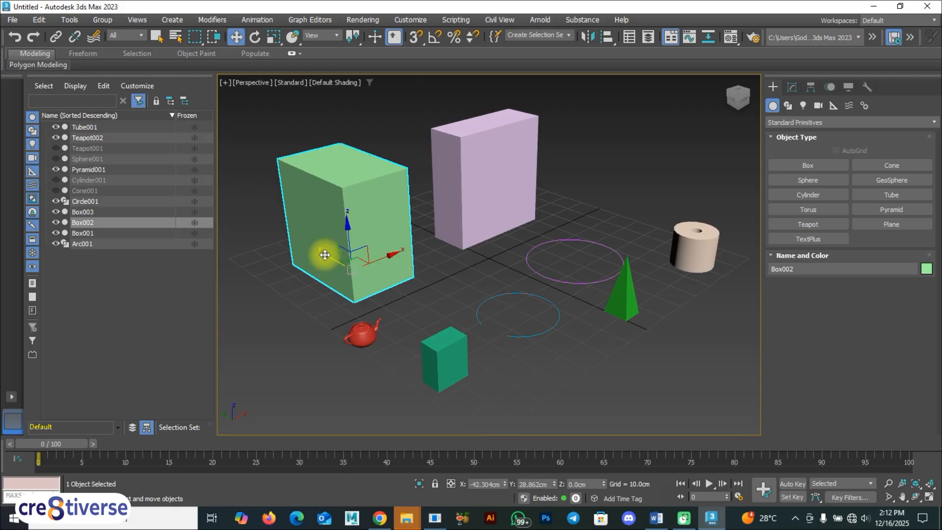
mouse_move(320, 247)
mouse_down()
mouse_move(282, 200)
mouse_move(330, 246)
mouse_move(321, 248)
mouse_up()
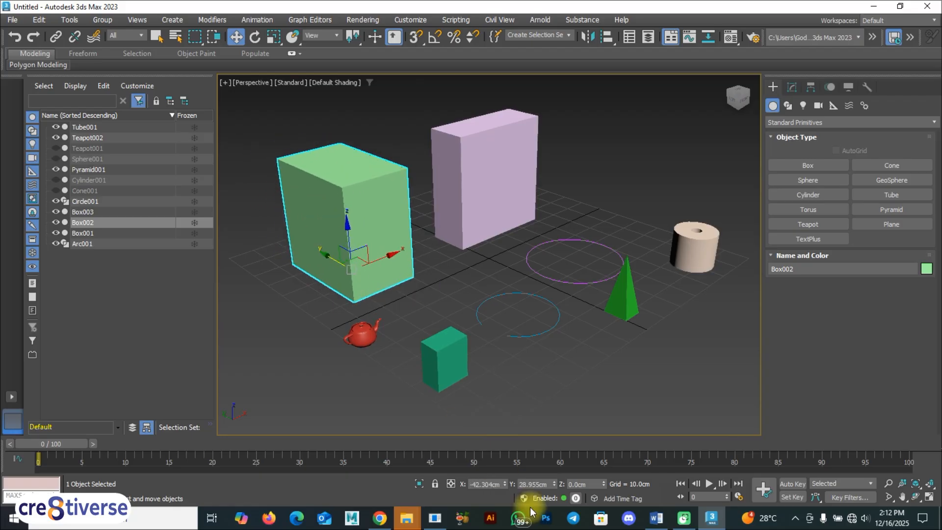
drag(559, 486, 553, 450)
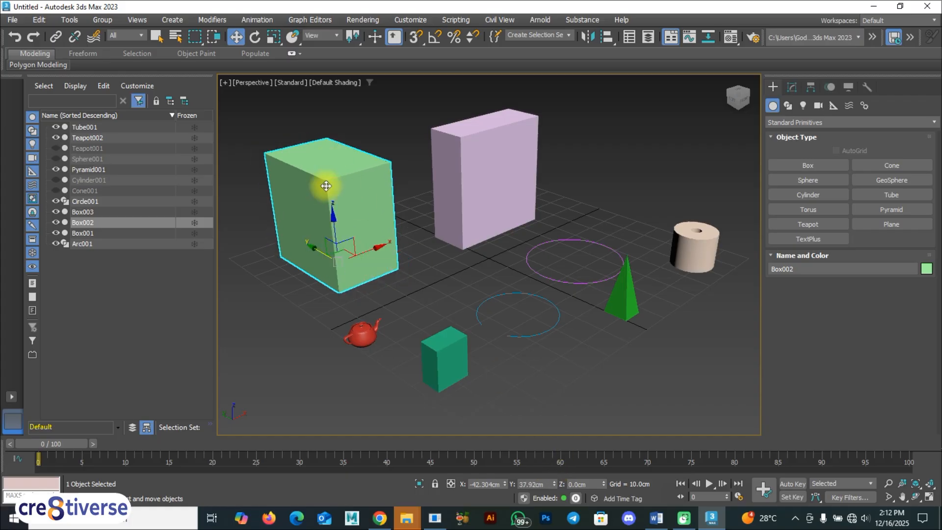
Move the green box vertically to about Z 18.4 cm and set its Z coordinate back to 0.
drag(330, 212, 376, 268)
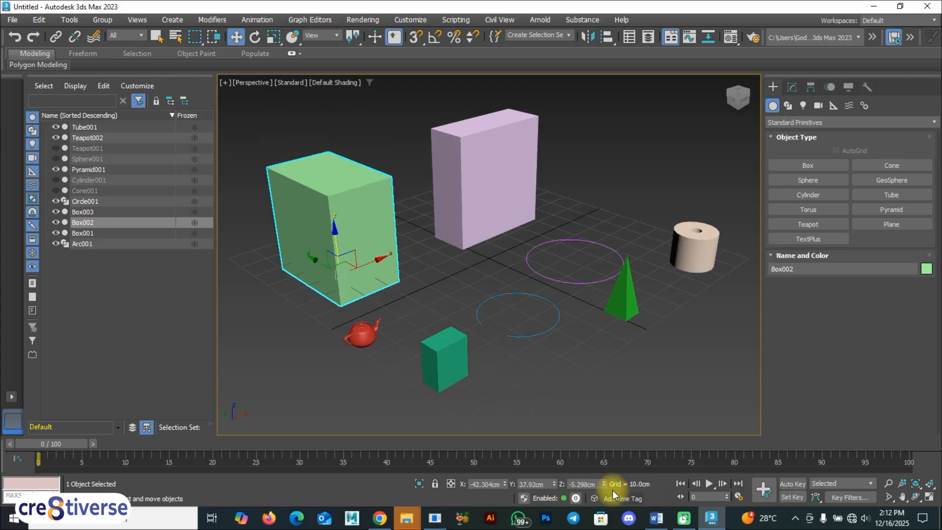
drag(604, 484, 602, 429)
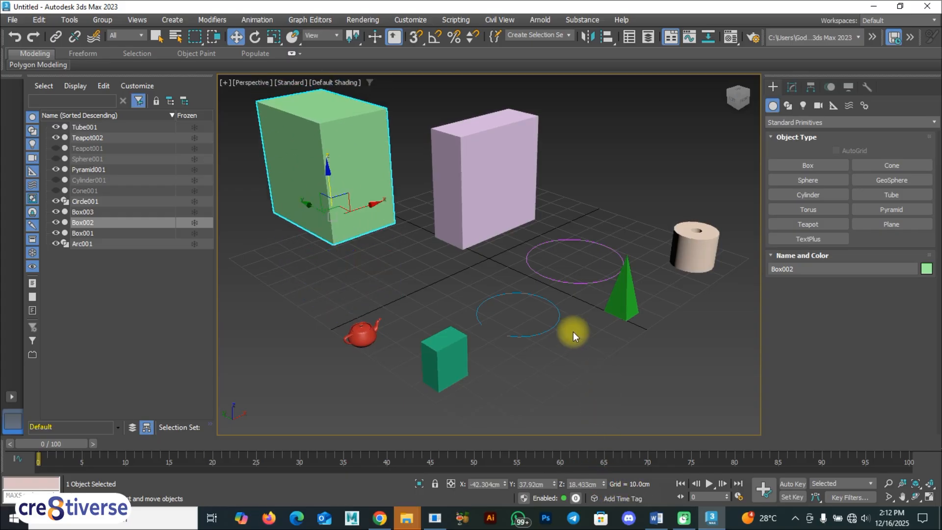
double_click(599, 484)
text(0)
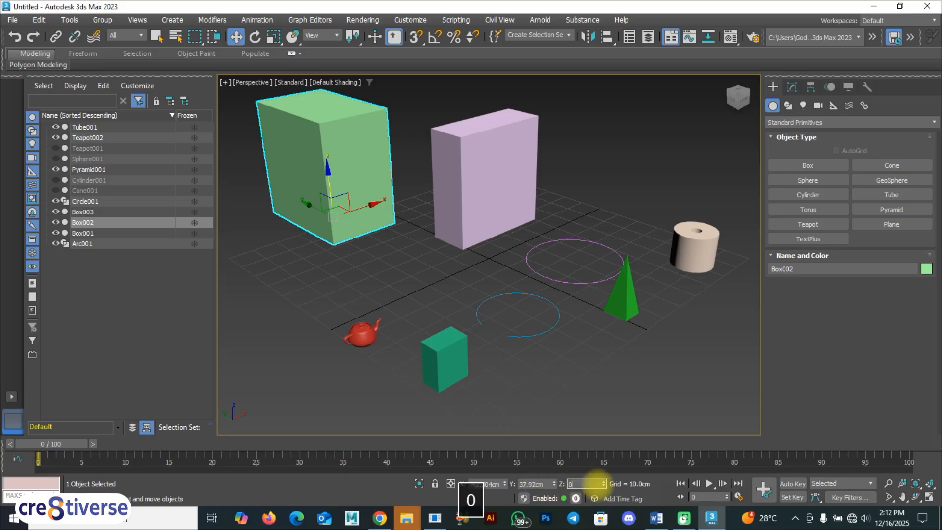
key(Return)
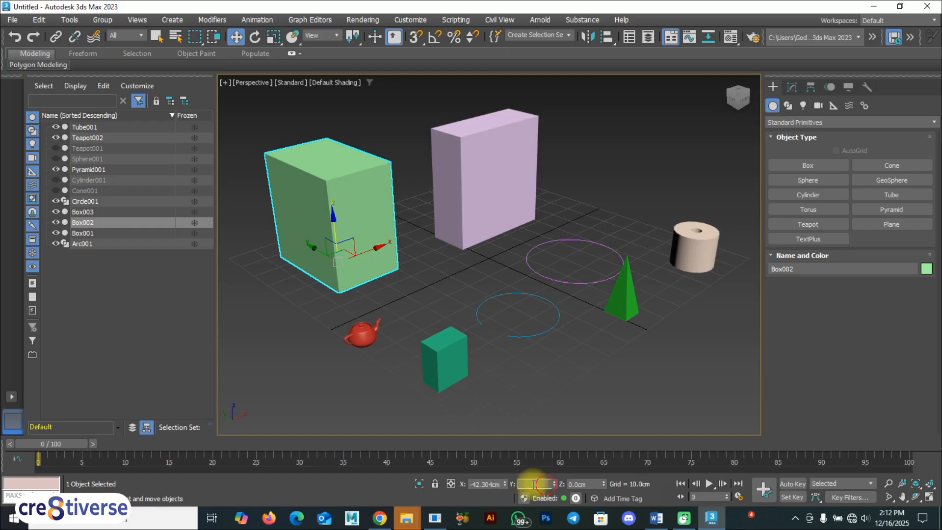
Reset the green box's Y and X coordinates to 0 and deselect it.
drag(543, 483, 512, 484)
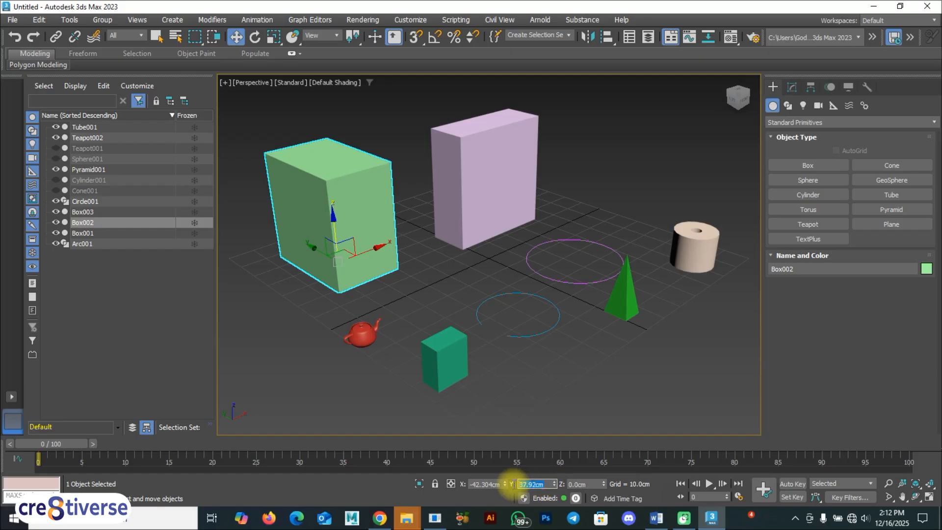
right_click(555, 484)
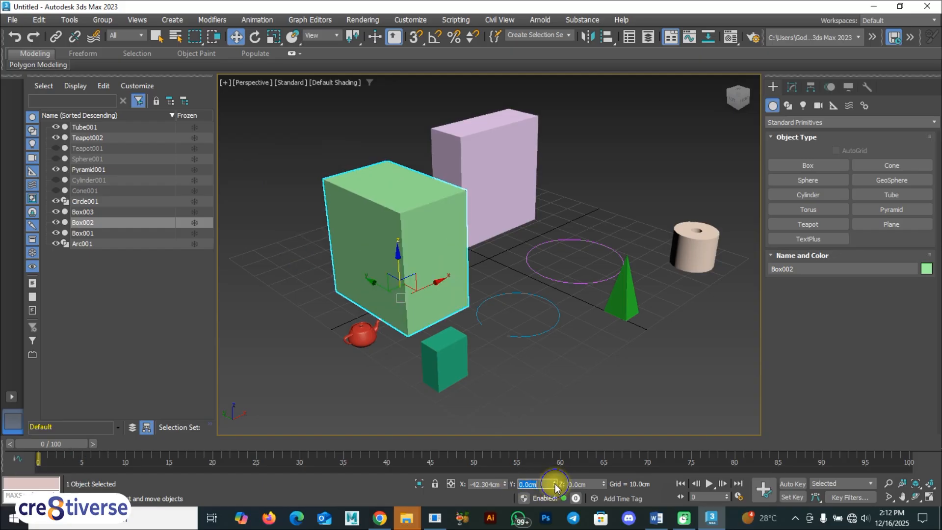
right_click(505, 484)
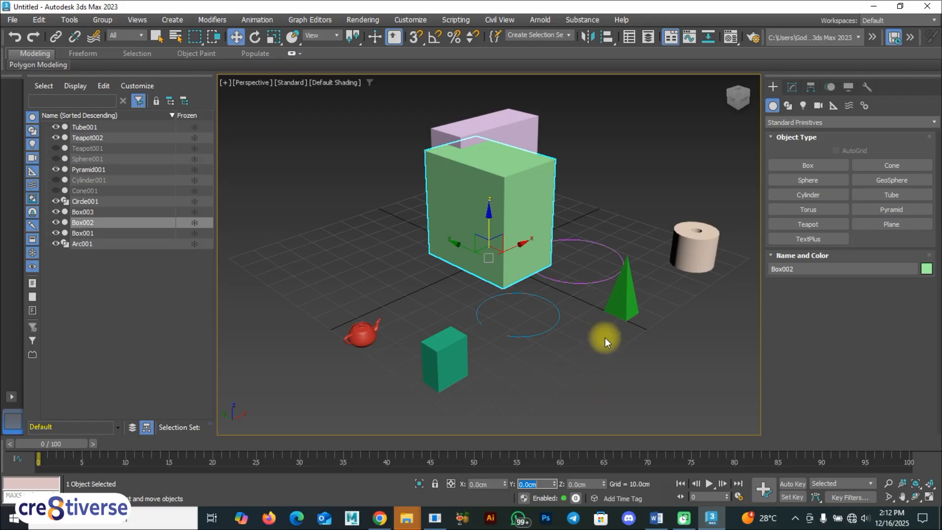
click(550, 284)
Select the green box at the grid centre and move it along X to about -48 cm.
alt+middle_drag(515, 276, 487, 234)
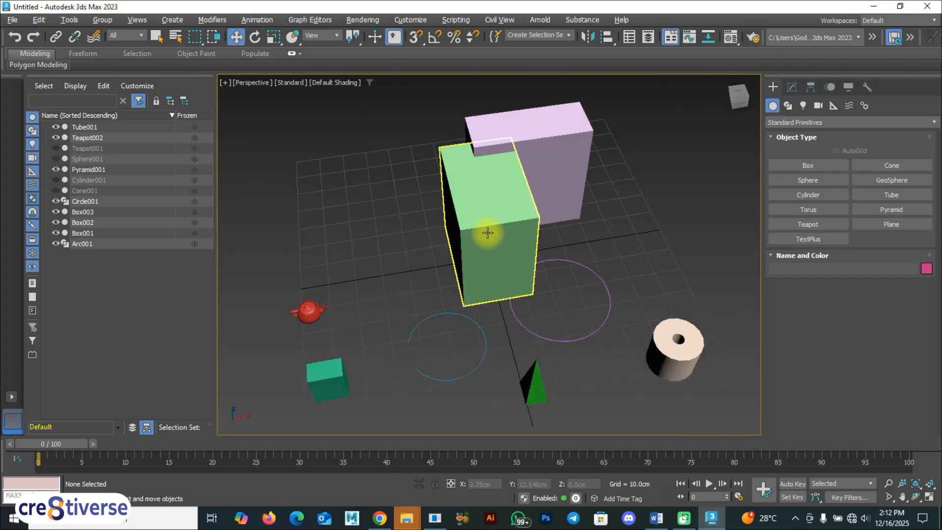
click(487, 234)
drag(529, 249, 395, 269)
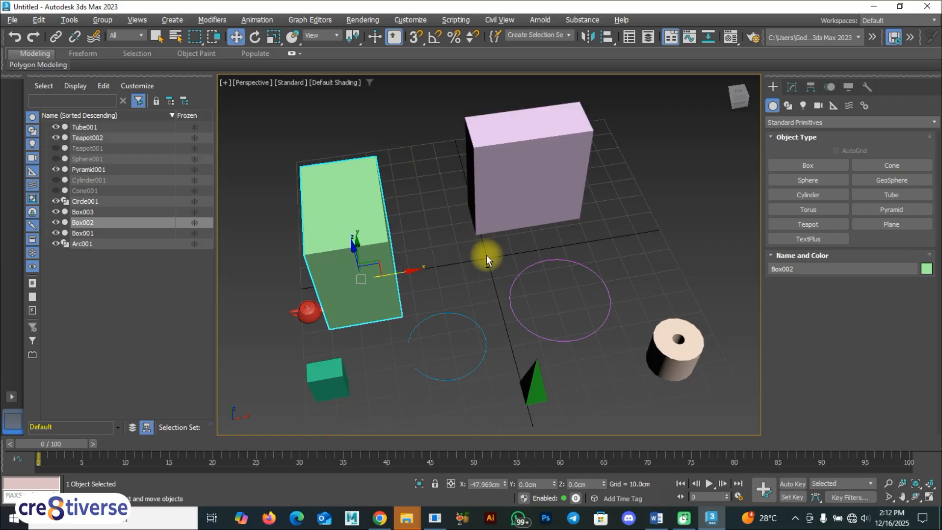
Create a small box about 3.6 cm long, 5.4 cm wide and 4.6 cm high on the X axis line, and activate the Move tool.
alt+scroll(486, 255, up, 6)
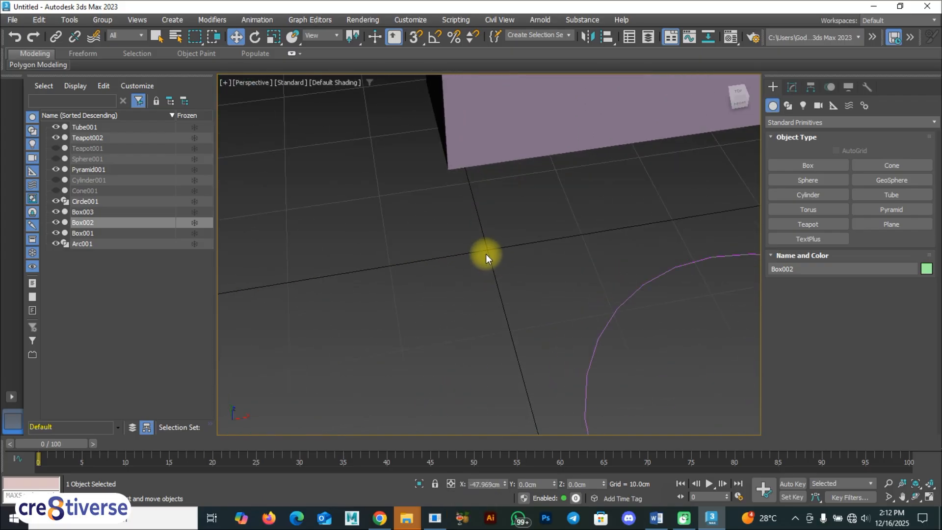
drag(639, 237, 668, 248)
click(808, 165)
drag(620, 215, 687, 233)
click(657, 193)
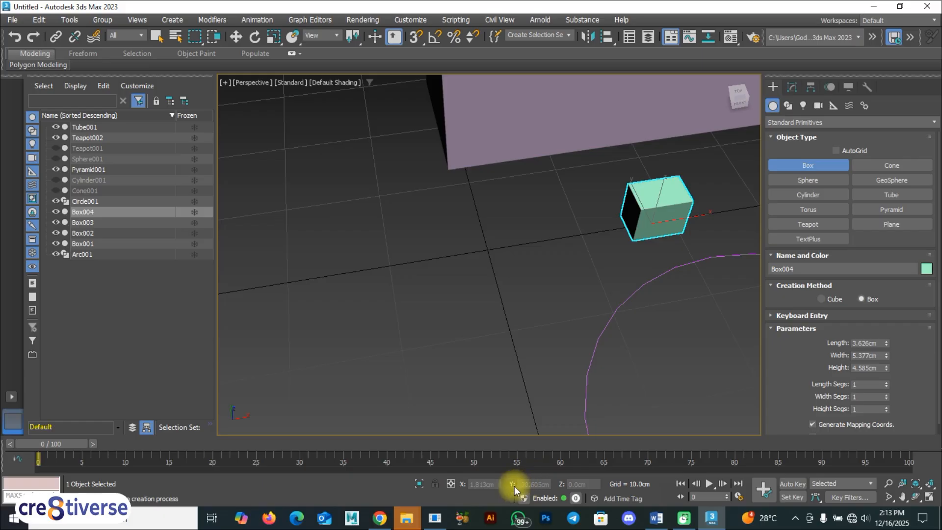
right_click(666, 185)
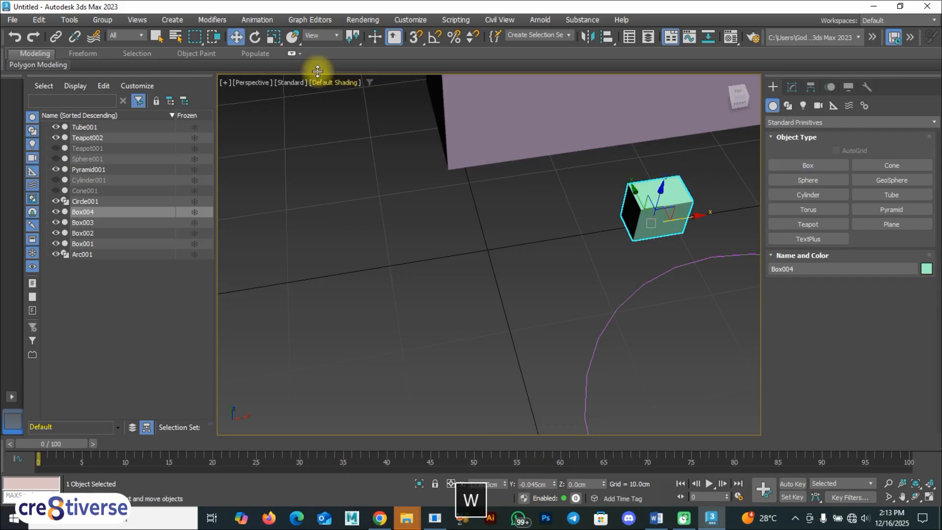
click(238, 37)
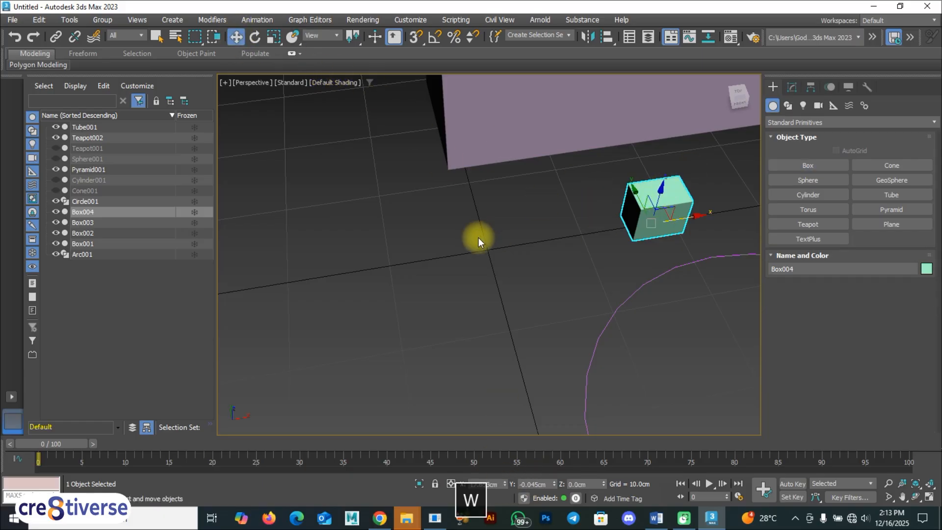
Reset the small new box's X and Y coordinates to 0 to centre it on the grid origin.
click(607, 271)
click(653, 202)
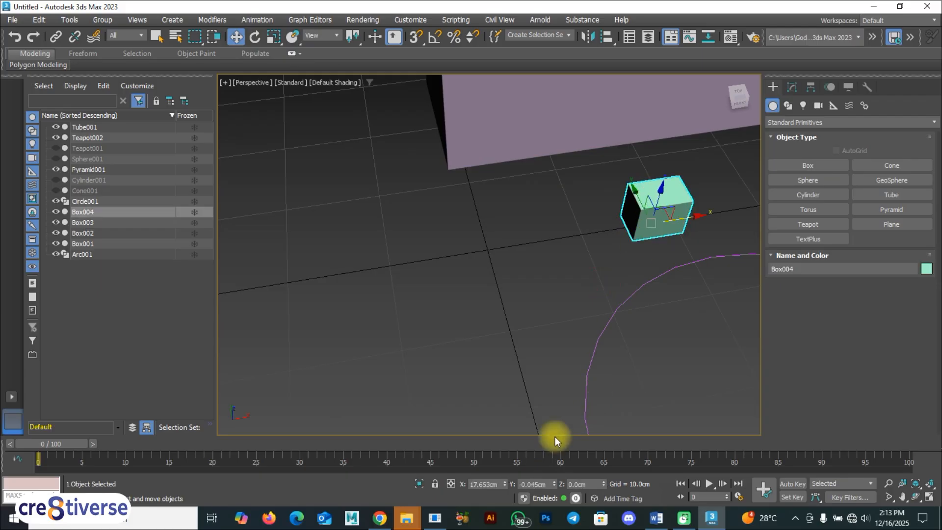
right_click(504, 484)
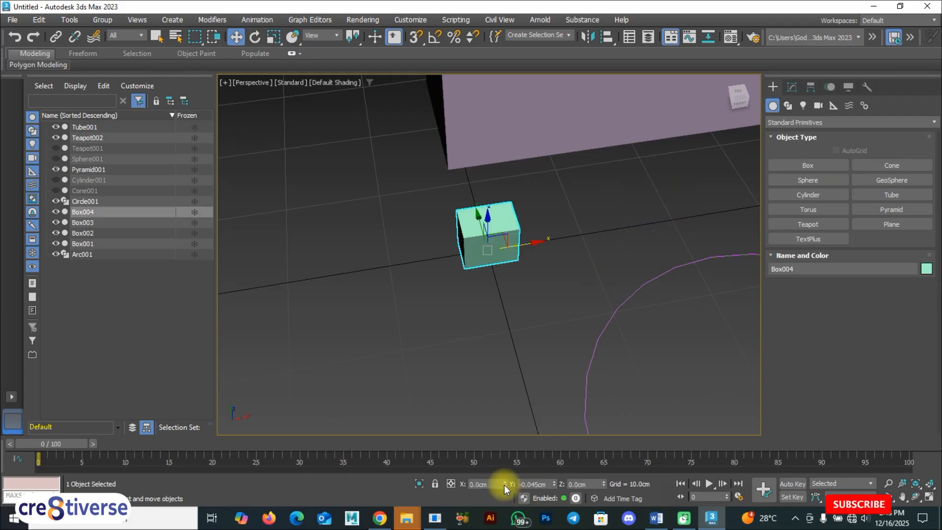
right_click(554, 484)
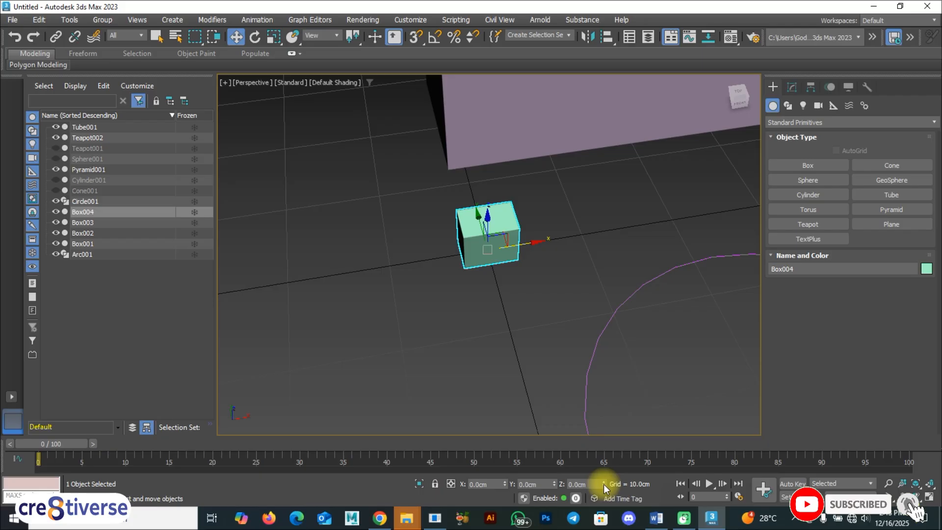
Move the small box away from the origin along X to about 13.7 cm.
alt+middle_drag(478, 269, 476, 247)
alt+middle_drag(458, 279, 476, 267)
drag(532, 261, 567, 259)
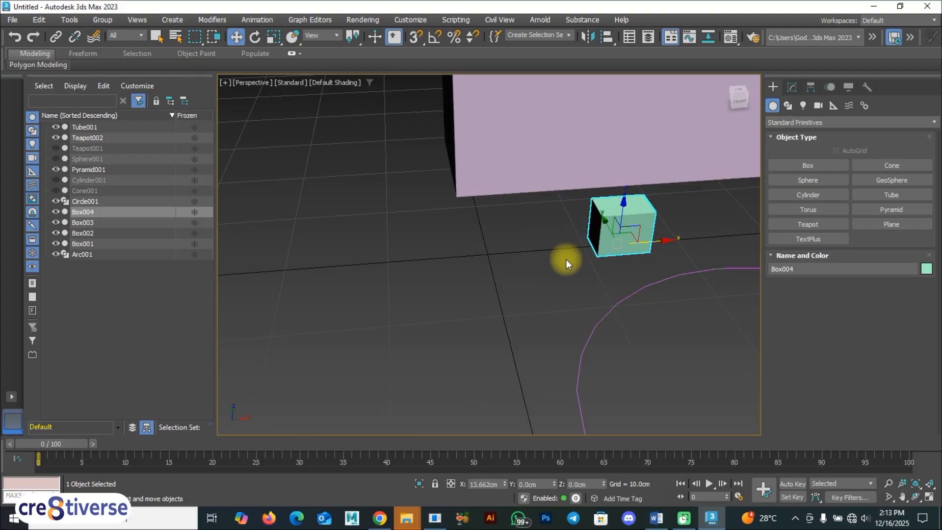
key(F9)
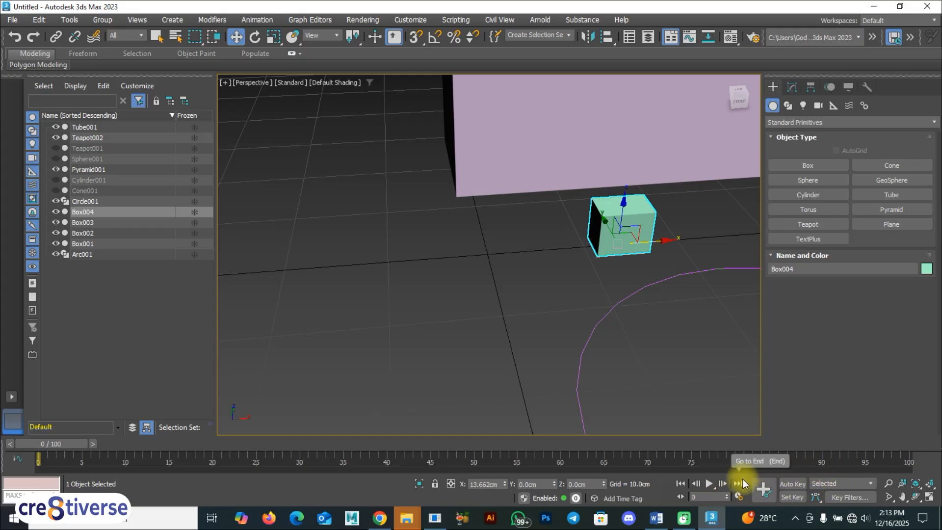
key(F9)
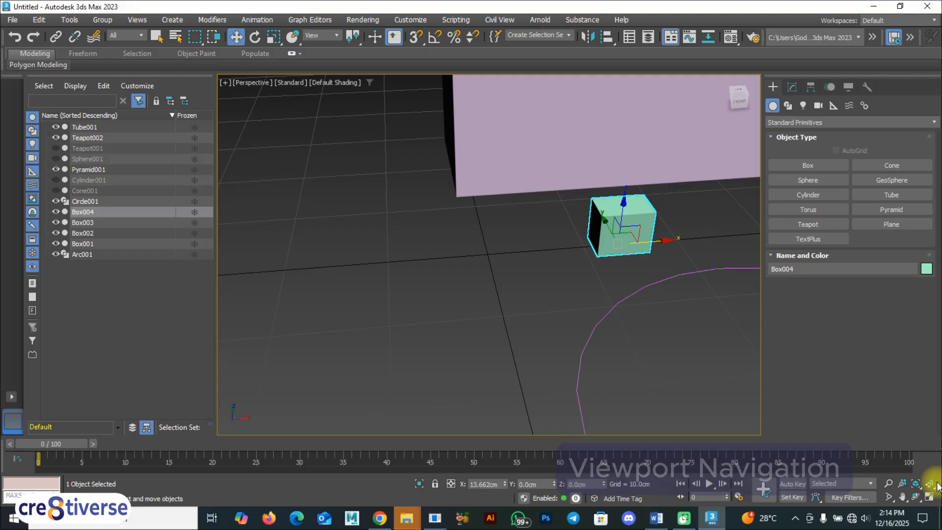
key(F9)
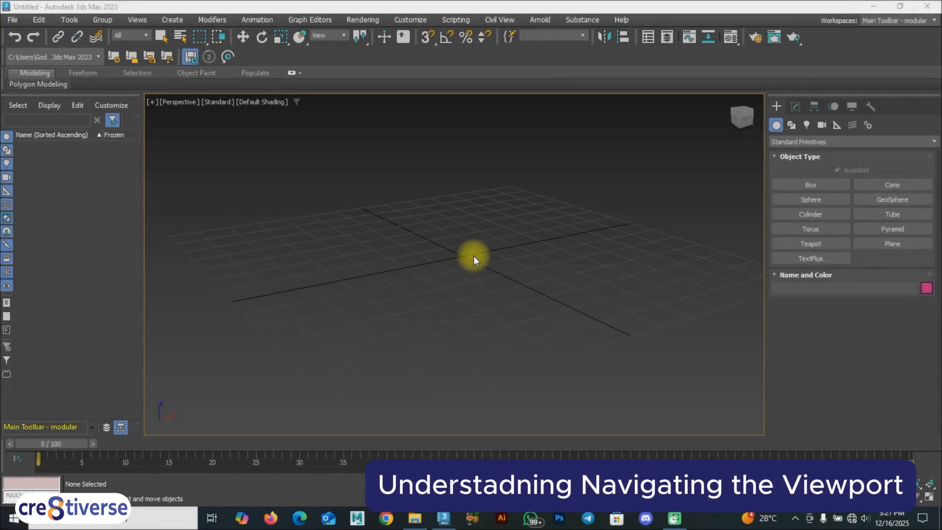
Create a wide, low box over the centre of the empty scene's grid and activate the Move tool.
click(830, 187)
drag(498, 240, 448, 294)
mouse_move(444, 275)
alt+middle_down()
mouse_move(620, 274)
mouse_move(455, 278)
mouse_move(442, 263)
mouse_move(461, 273)
alt+middle_up()
key(w)
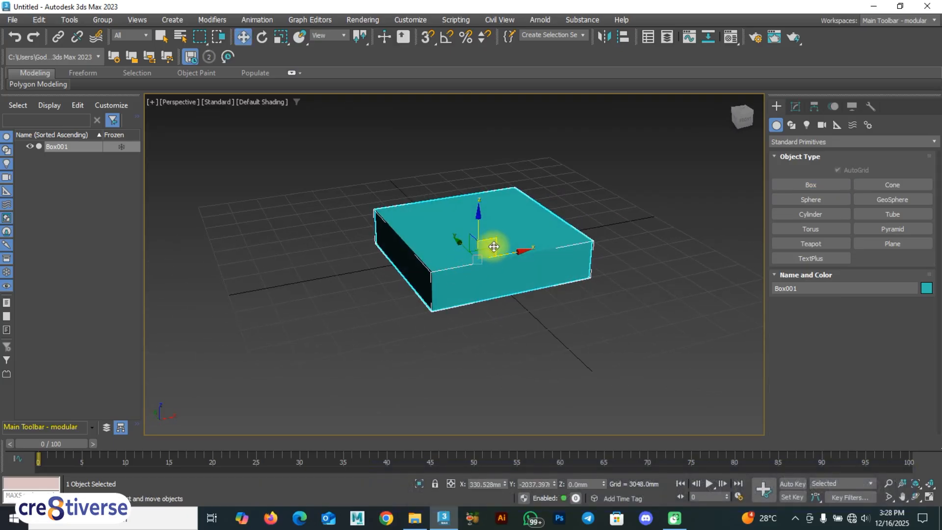
Examine the teal box at closer and farther zoom levels in the Perspective viewport.
scroll(494, 247, down, 5)
scroll(493, 246, up, 6)
scroll(492, 246, down, 2)
scroll(493, 246, up, 2)
scroll(496, 249, down, 5)
scroll(496, 249, up, 10)
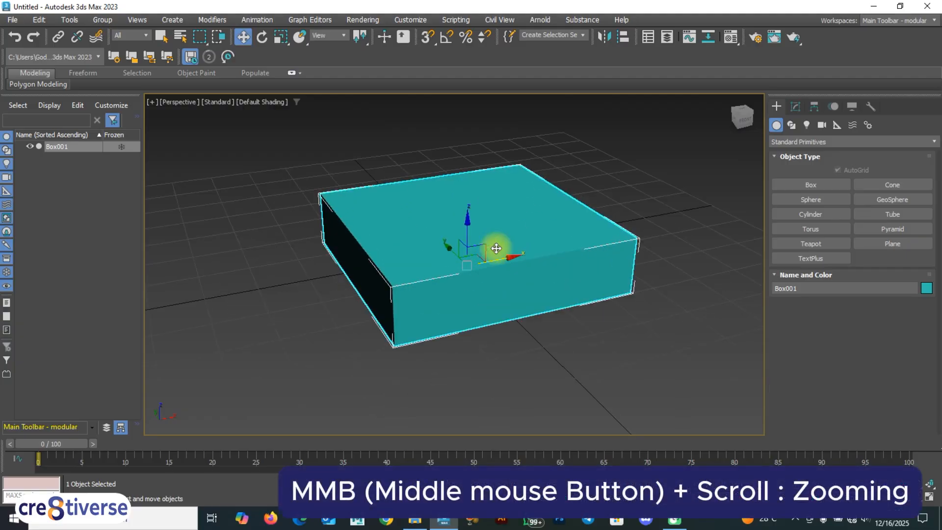
scroll(496, 248, down, 6)
scroll(496, 248, up, 5)
scroll(496, 249, down, 4)
scroll(497, 248, up, 4)
scroll(496, 248, down, 3)
scroll(496, 248, down, 1)
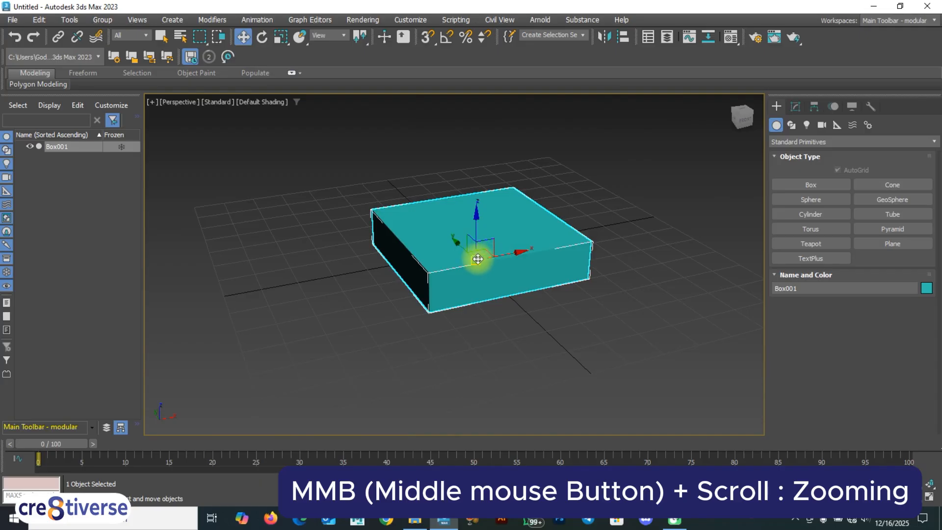
Deselect the teal box and inspect it from several sides by panning, orbiting and zooming the Perspective view.
alt+middle_drag(476, 257, 398, 252)
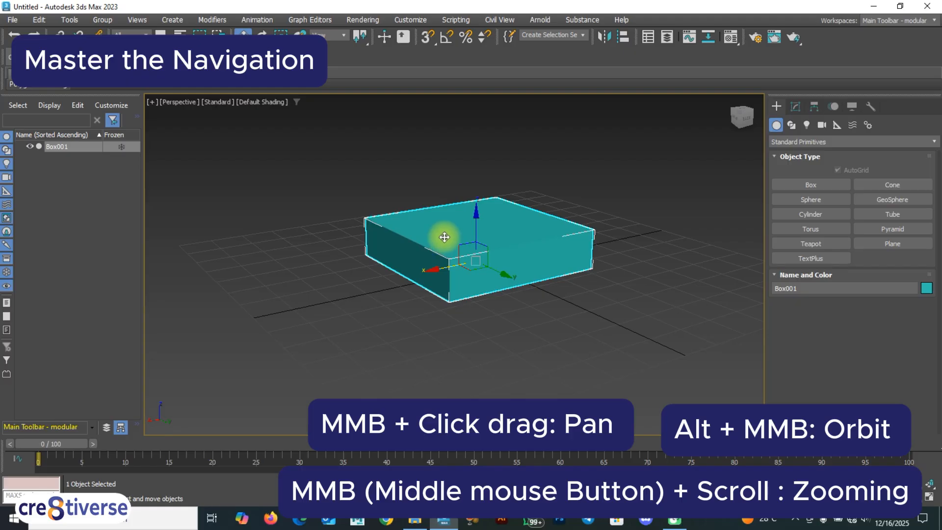
mouse_move(443, 239)
middle_down()
mouse_move(455, 297)
mouse_move(568, 232)
mouse_move(528, 248)
mouse_move(429, 250)
middle_up()
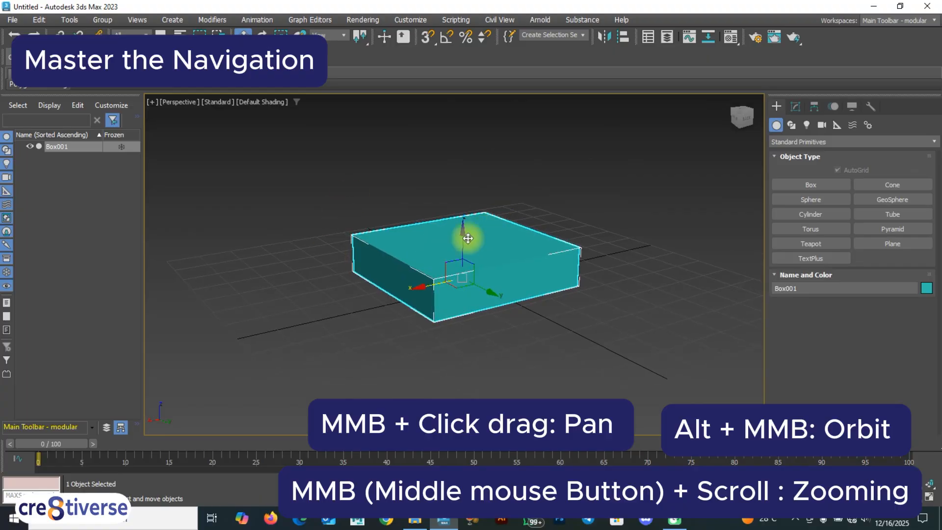
click(593, 227)
scroll(487, 255, down, 3)
scroll(487, 254, up, 4)
scroll(486, 256, down, 2)
scroll(473, 270, up, 3)
middle_drag(473, 269, 431, 263)
alt+middle_drag(370, 258, 449, 256)
scroll(491, 257, up, 5)
scroll(491, 257, down, 5)
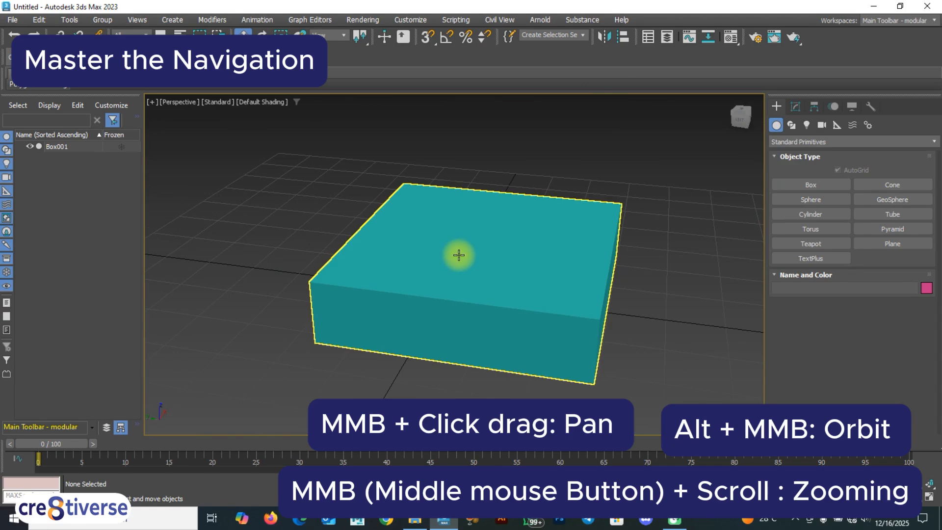